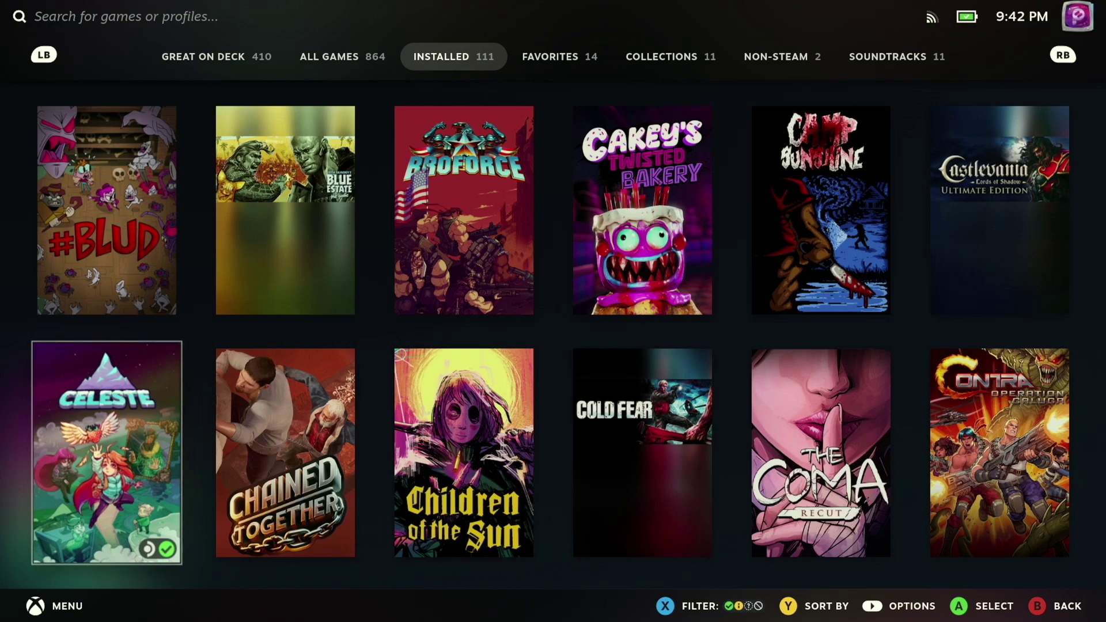
Switch the Steam Deck from Game Mode to Desktop Mode through the Power menu
key("super")
key("Down")
key("Down")
key("Down")
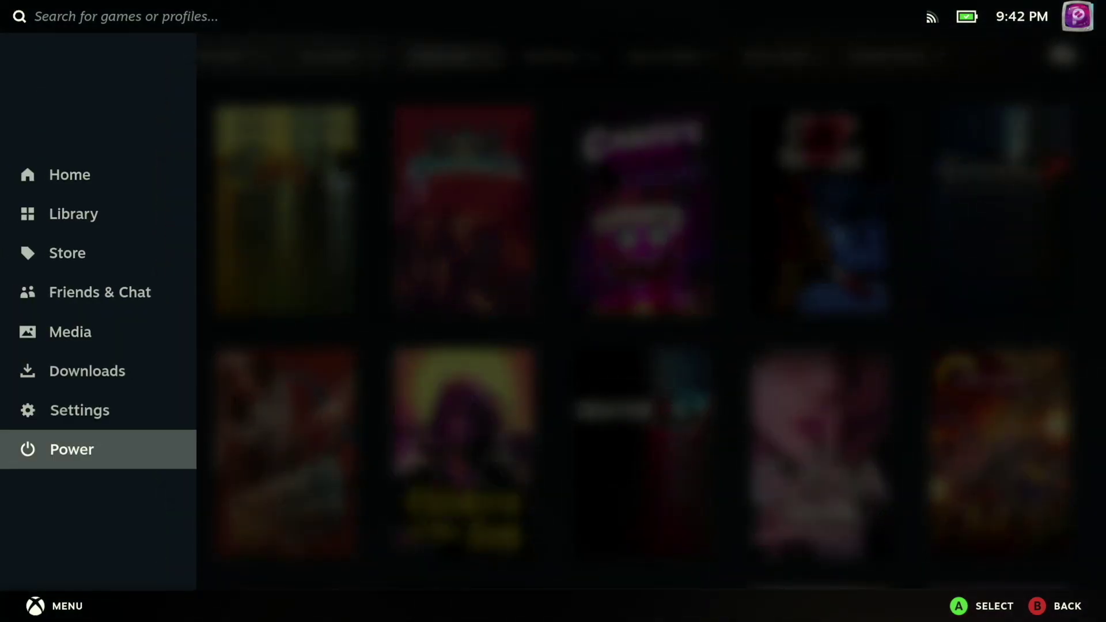
key("Return")
key("Down")
key("Down")
key("Down")
key("Down")
key("Down")
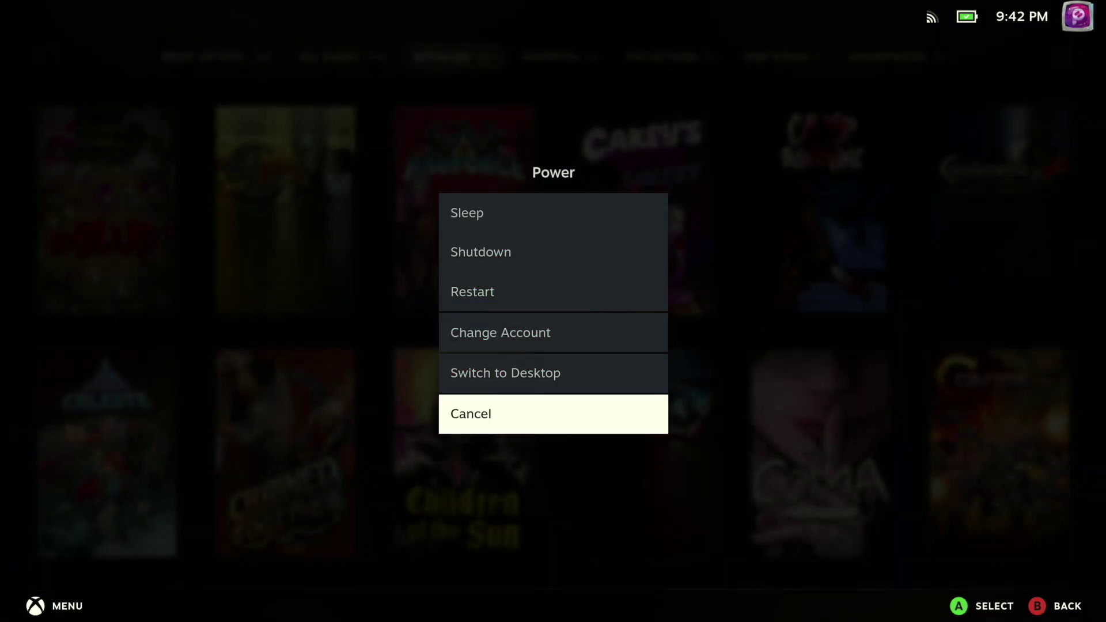
key("Up")
key("Return")
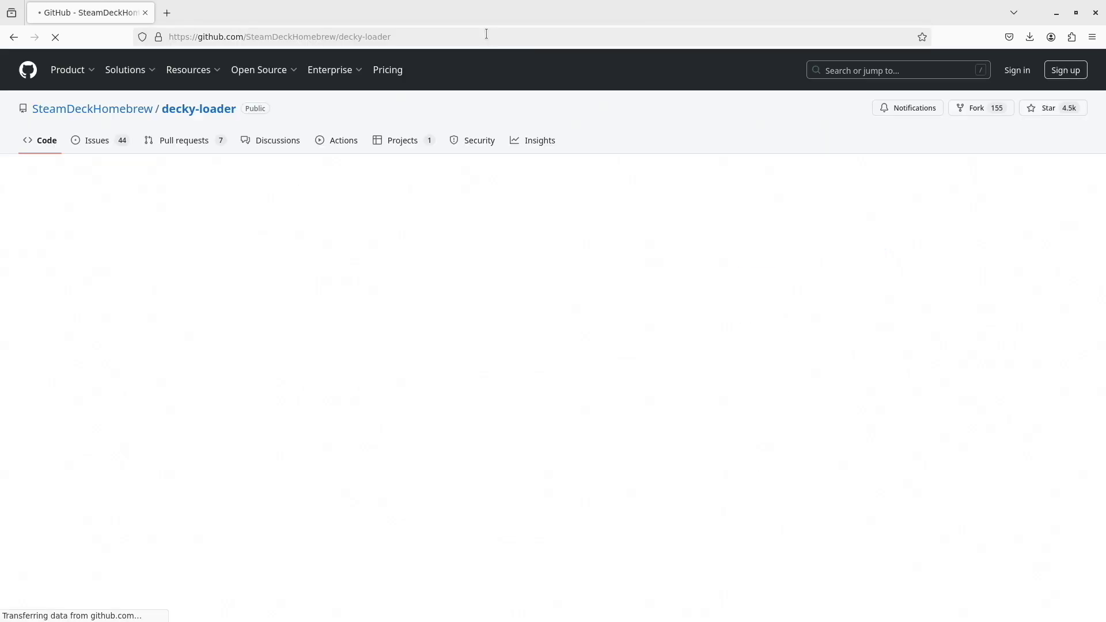
Review the decky-loader README on GitHub, then minimise Firefox to show the desktop
scroll(519, 201, "down", 20)
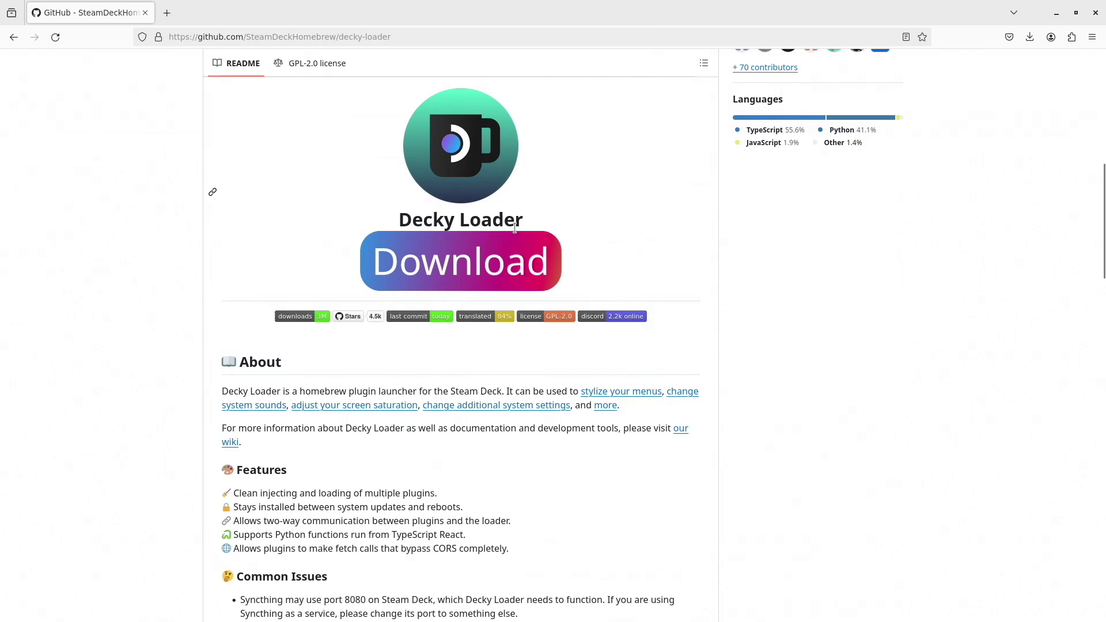
scroll(504, 261, "down", 8)
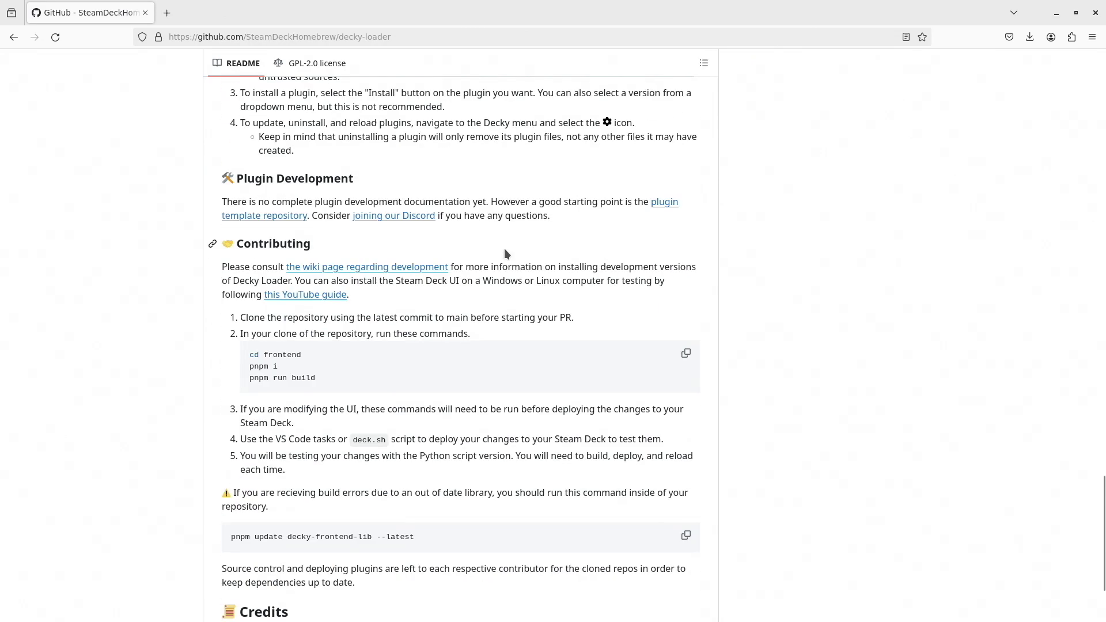
scroll(503, 247, "up", 20)
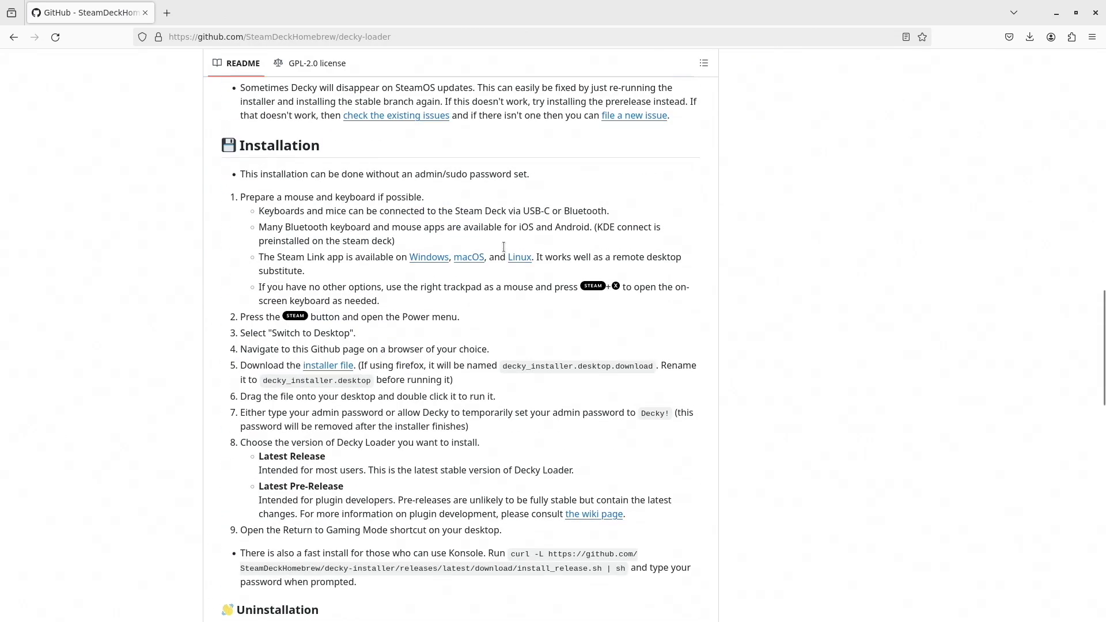
scroll(503, 251, "up", 6)
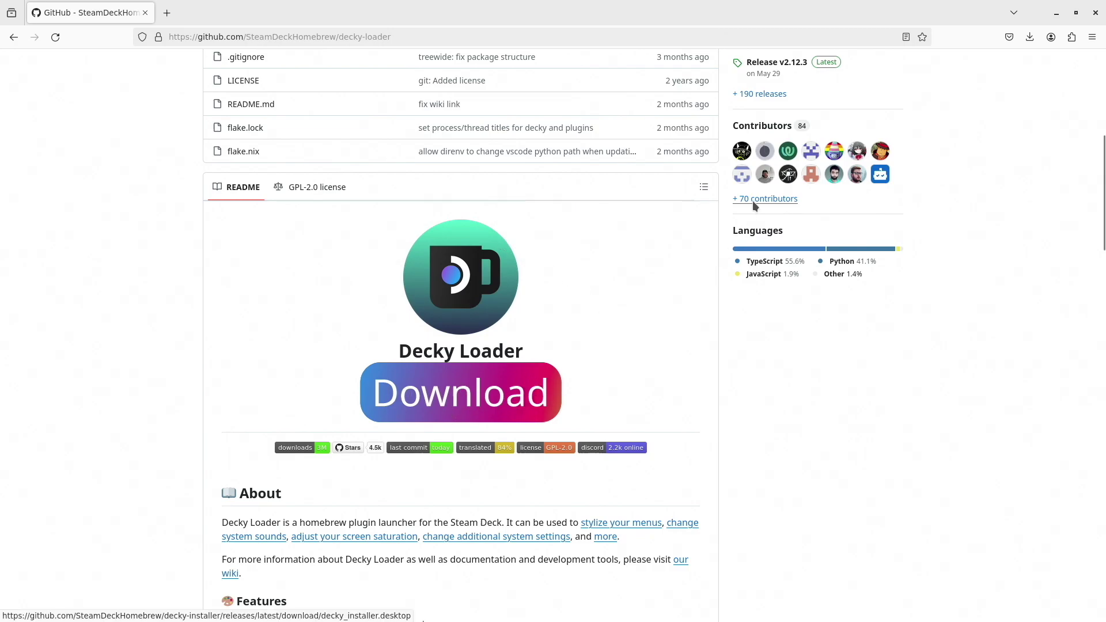
left_click(1055, 12)
mouse_move(488, 620)
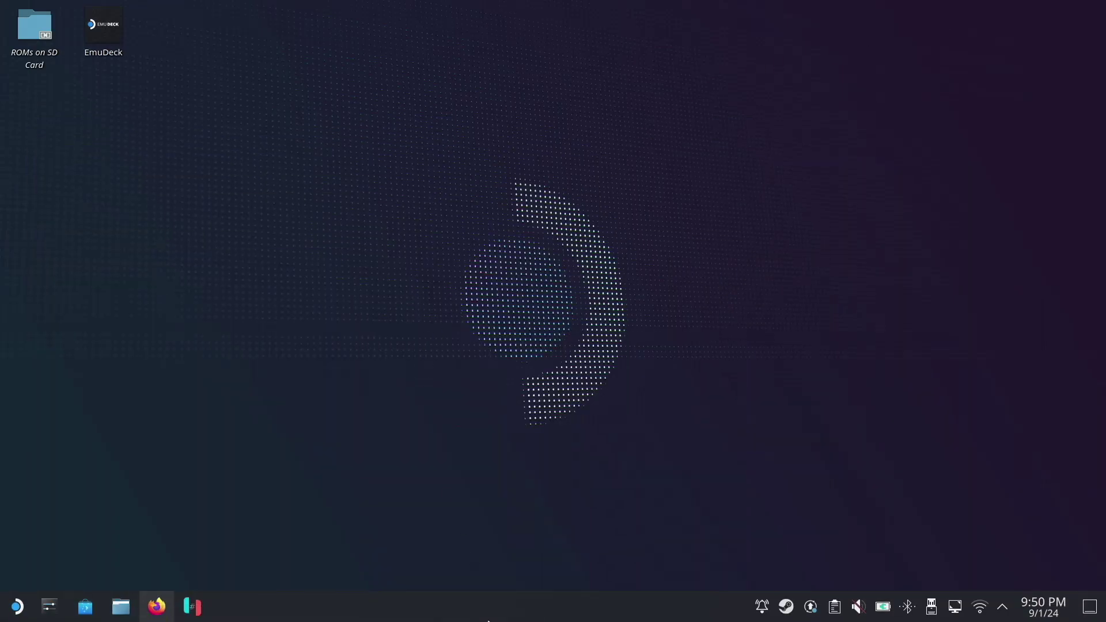
In Dolphin's Downloads, rename decky_installer.desktop.download to decky_installer.desktop
left_click(121, 607)
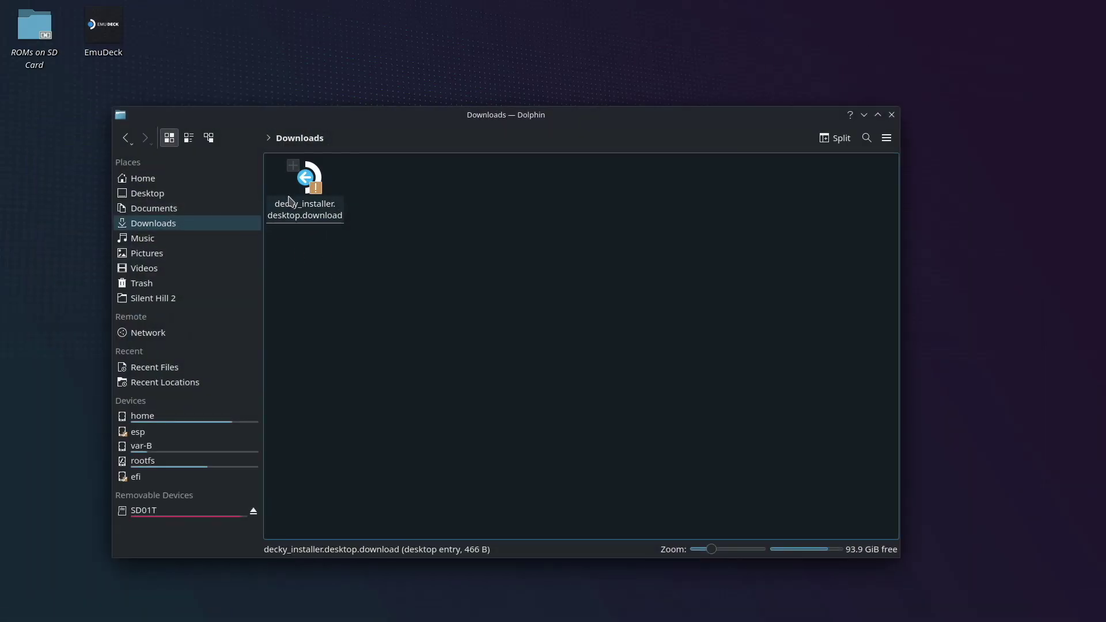
left_click(331, 179)
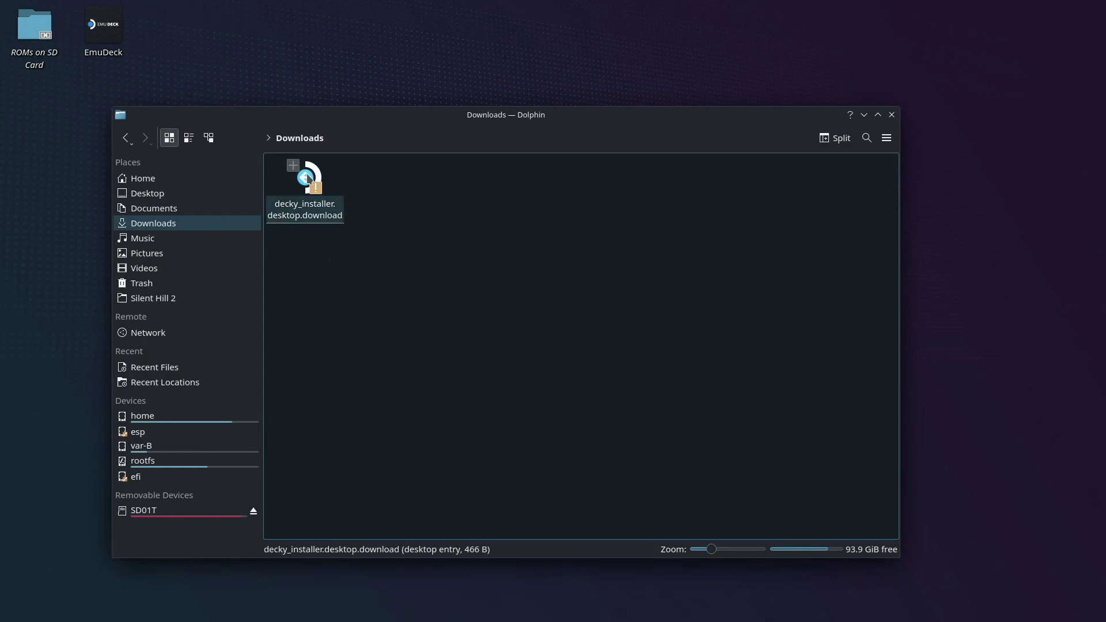
left_click(330, 223)
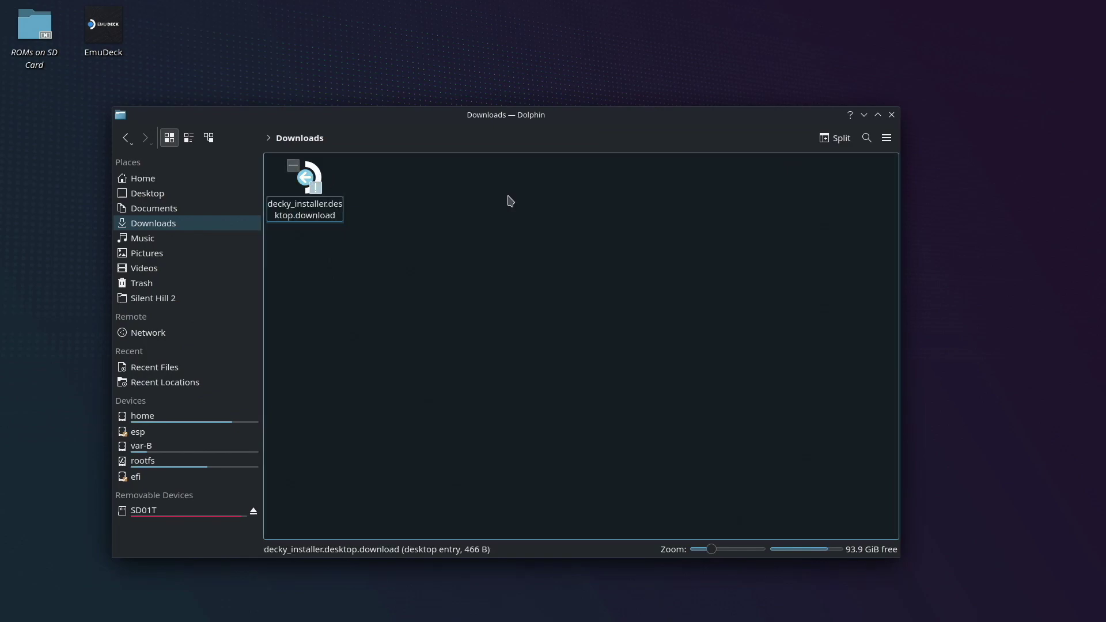
key("BackSpace")
key("BackSpace")
key("BackSpace")
key("BackSpace")
key("BackSpace")
key("BackSpace")
key("BackSpace")
key("BackSpace")
key("Return")
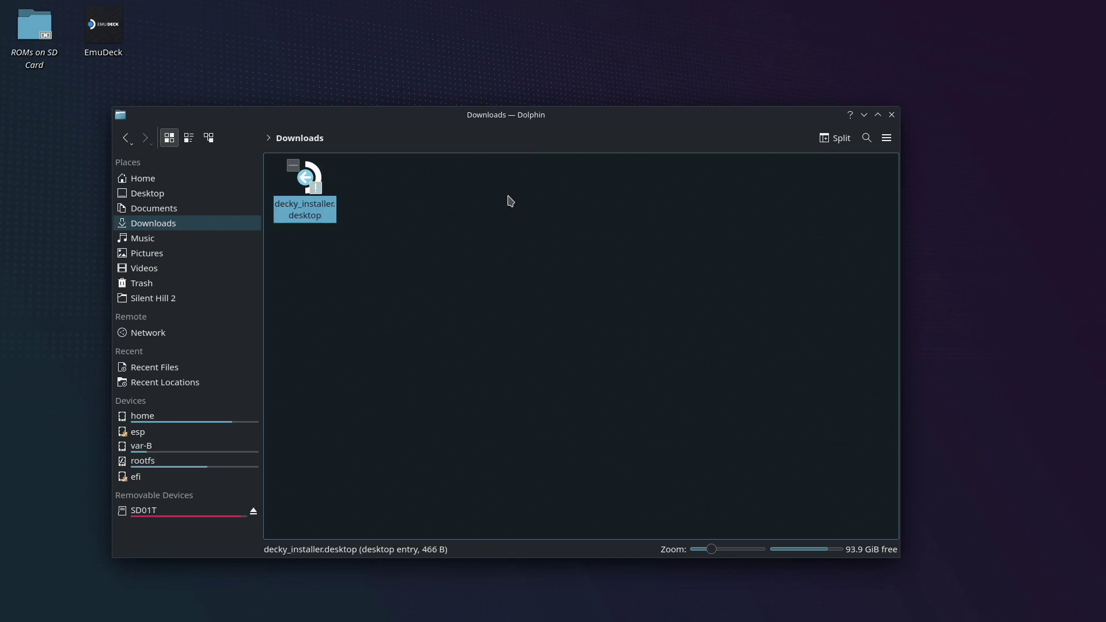
Move the installer onto the desktop as Install Decky, placed beside the EmuDeck icon
left_click_drag(316, 197, 346, 48)
left_click(396, 56)
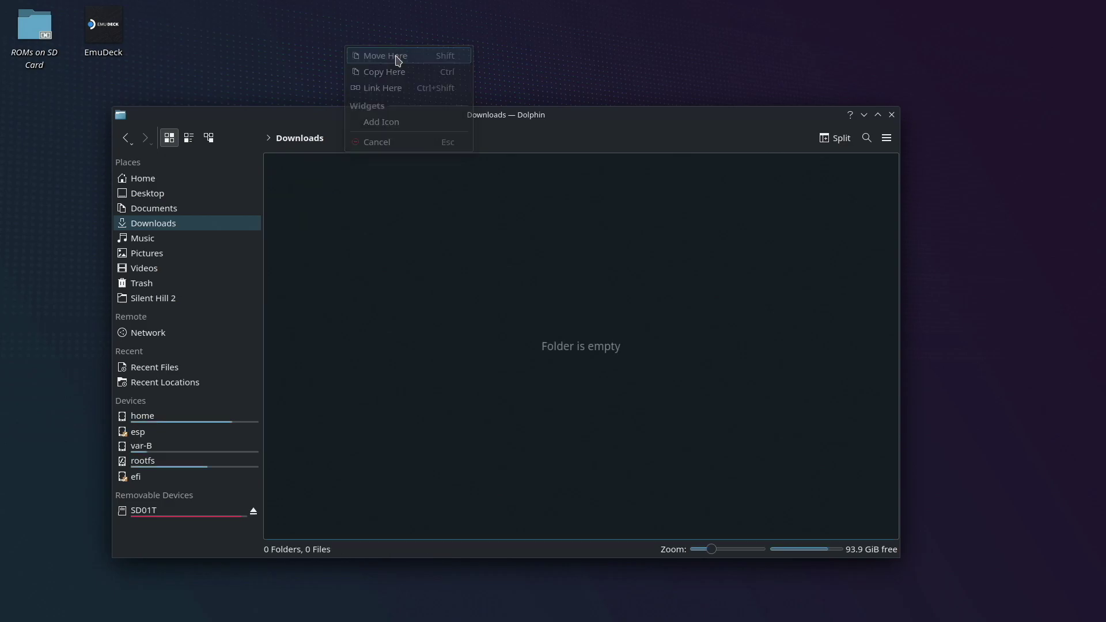
left_click(891, 116)
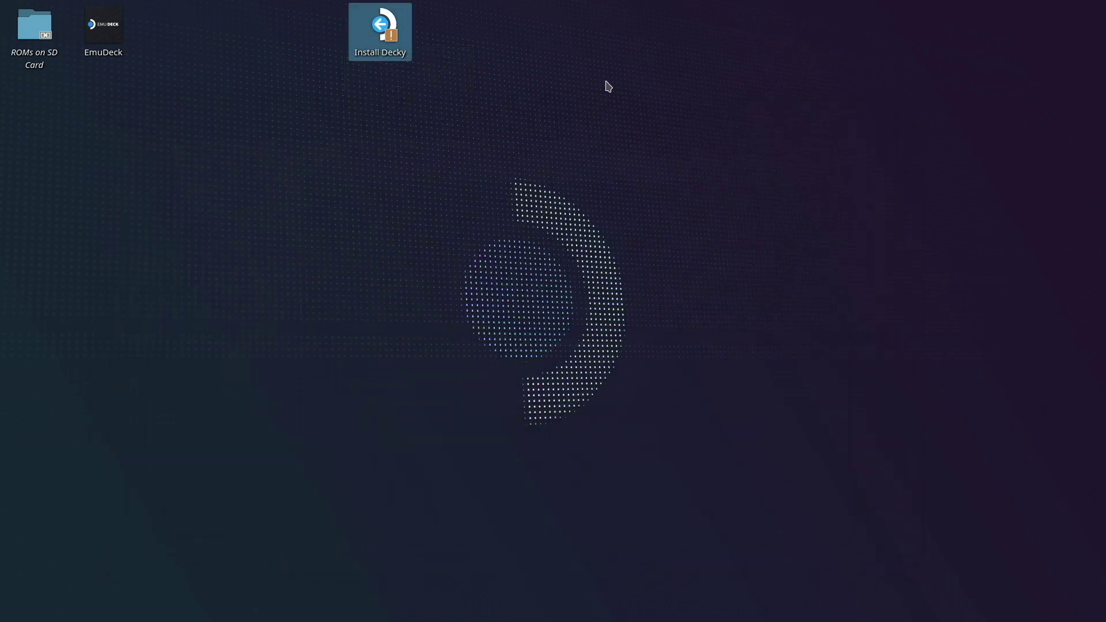
left_click_drag(390, 46, 179, 26)
Run Install Decky, accept the temporary admin password, and install the release branch
double_click(179, 26)
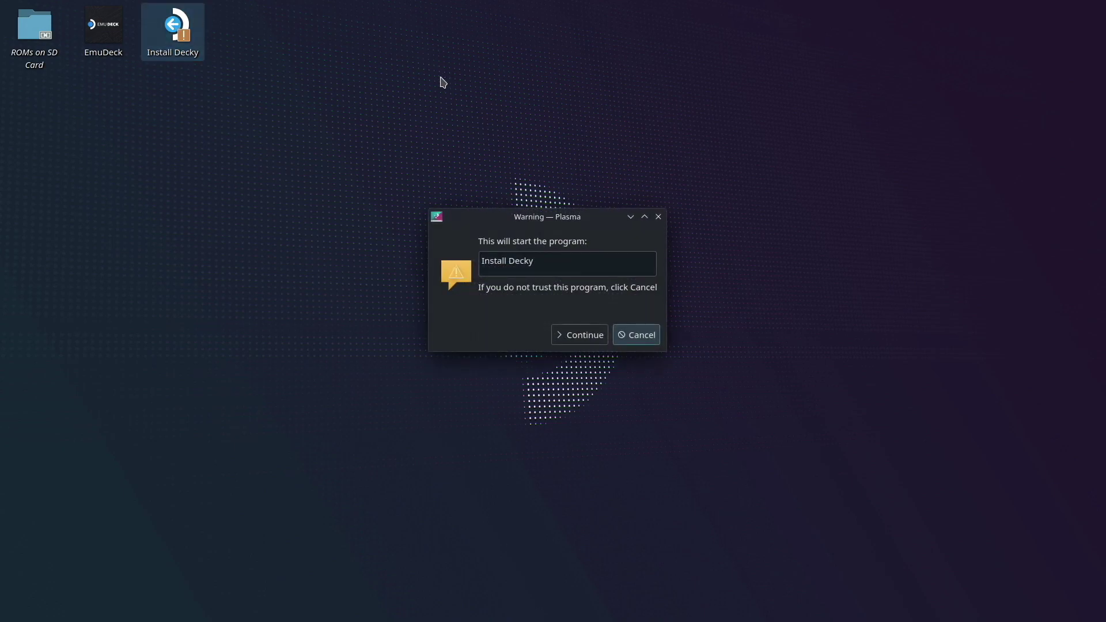
left_click(576, 339)
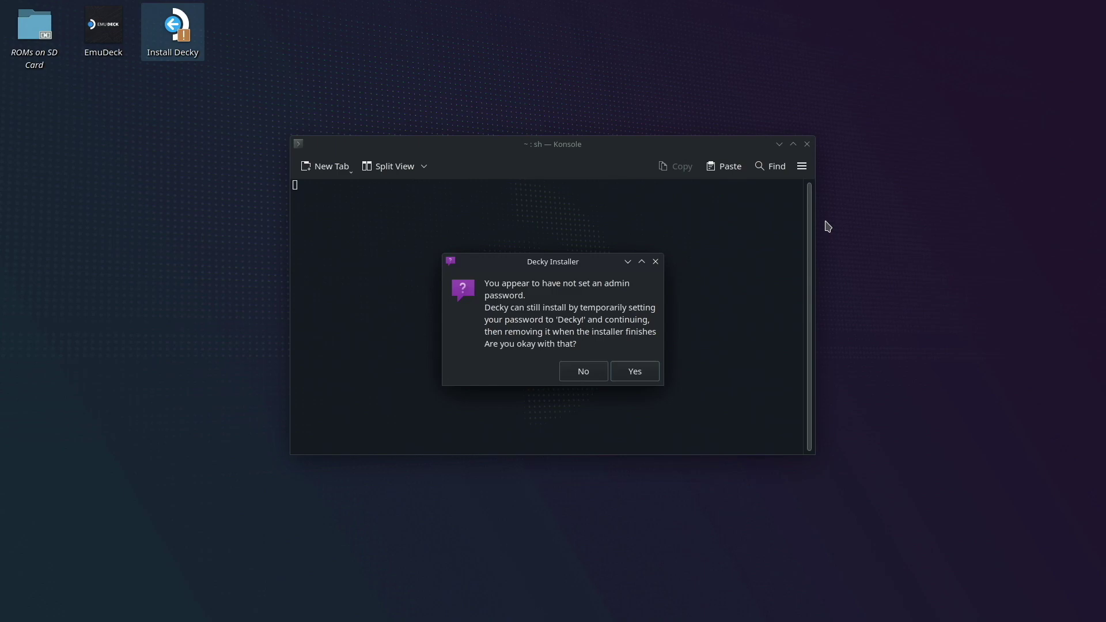
left_click(630, 374)
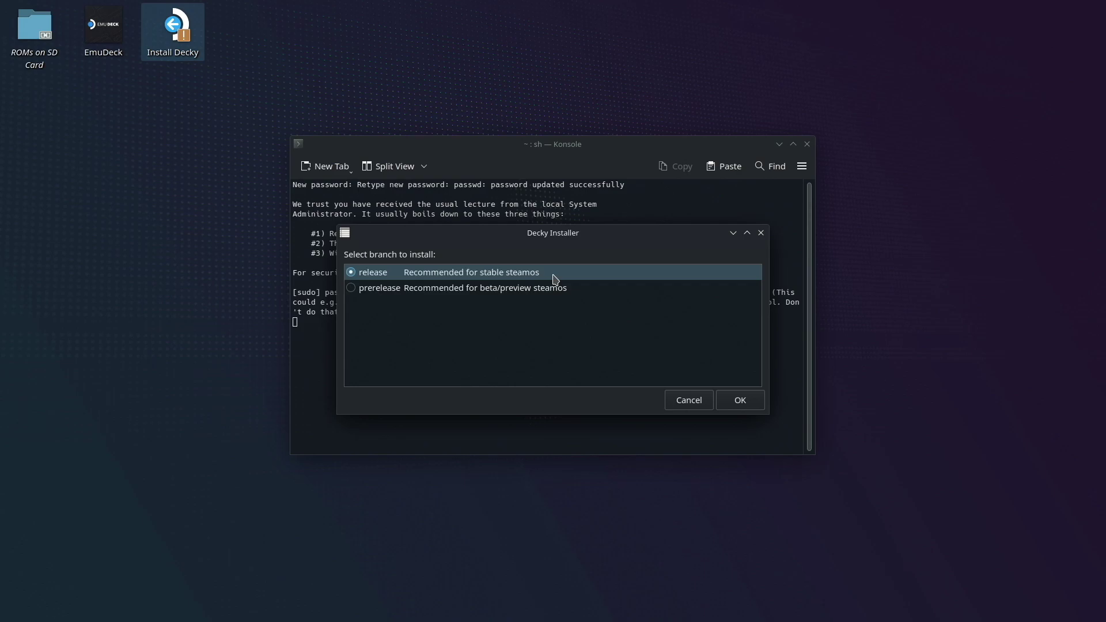
left_click(741, 399)
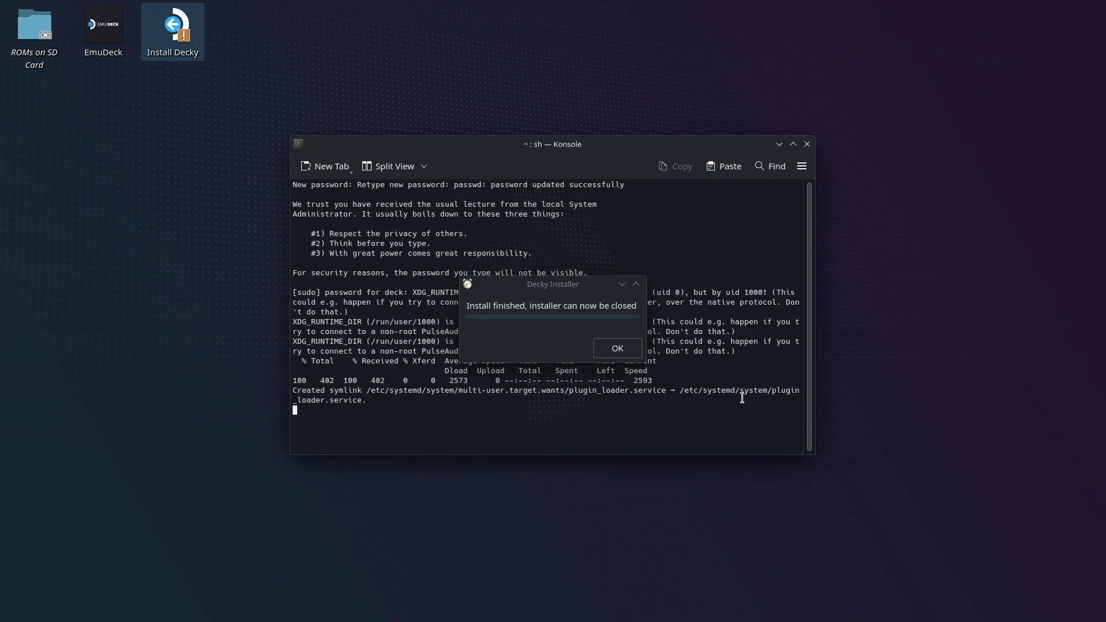
Close the finished installer and log out of KDE Plasma back to Game Mode
left_click(617, 348)
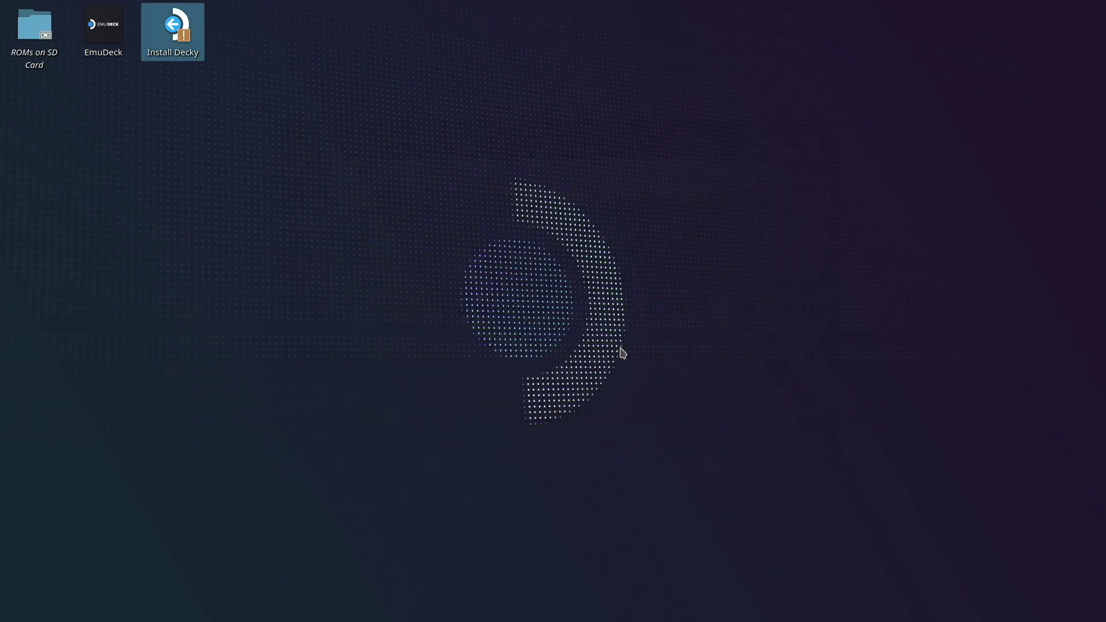
left_click(17, 609)
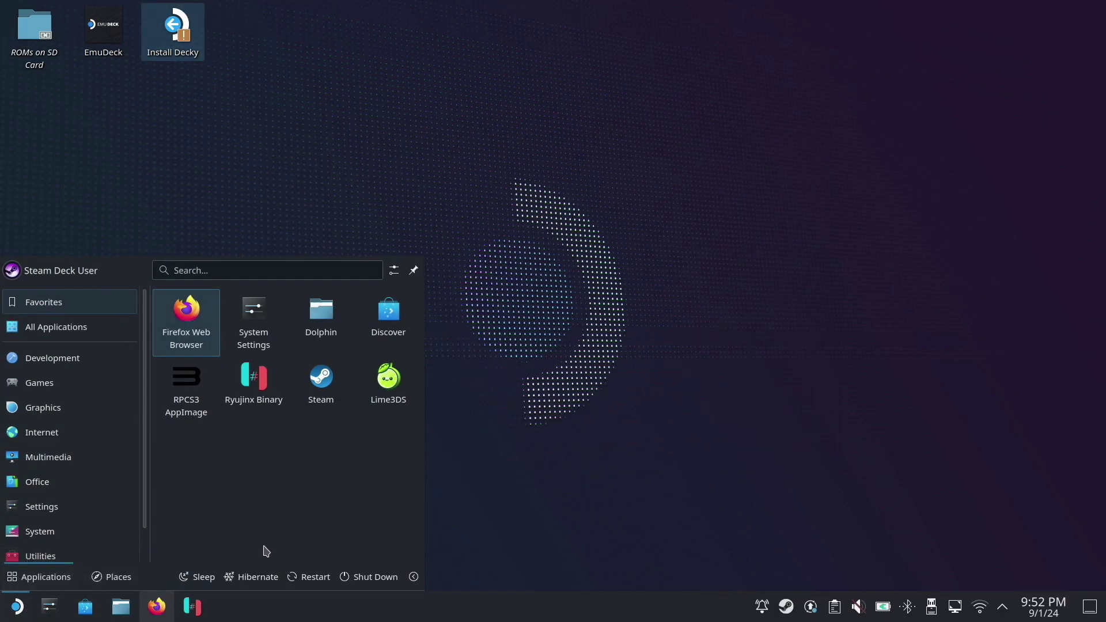
left_click(413, 577)
left_click(403, 563)
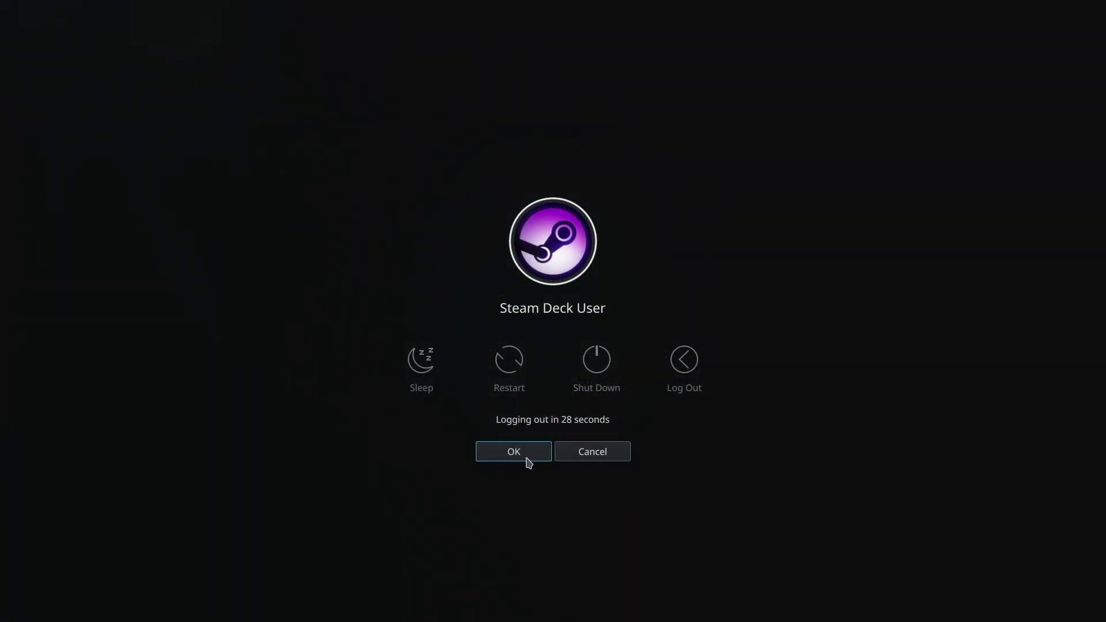
left_click(529, 463)
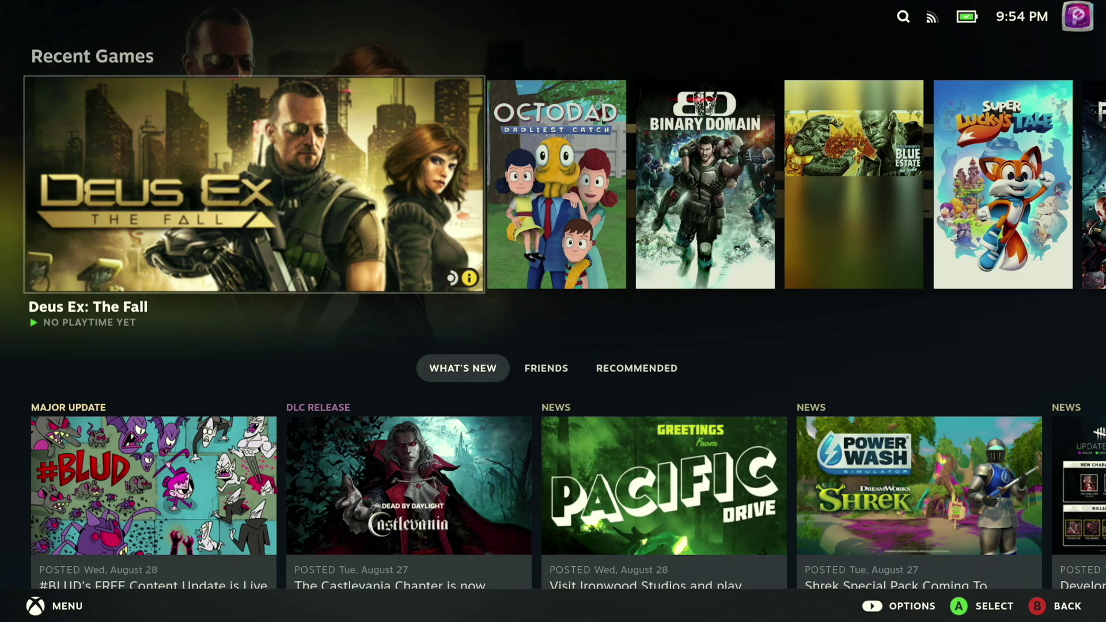
Open the Decky plugin store from the Quick Access menu's plug tab
key("ctrl+2")
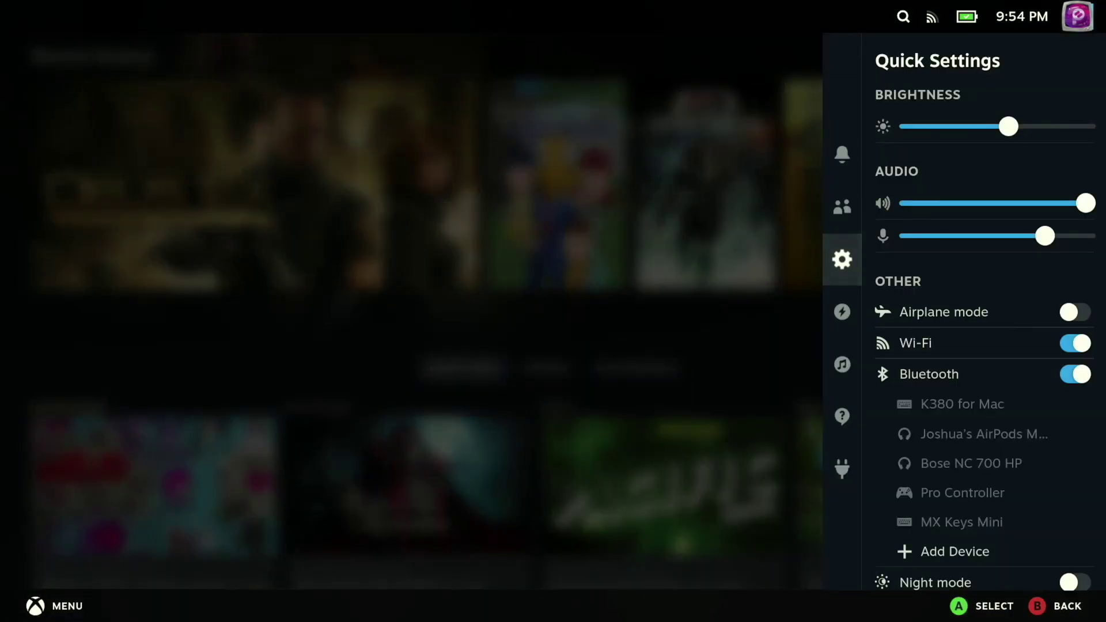
key("Down")
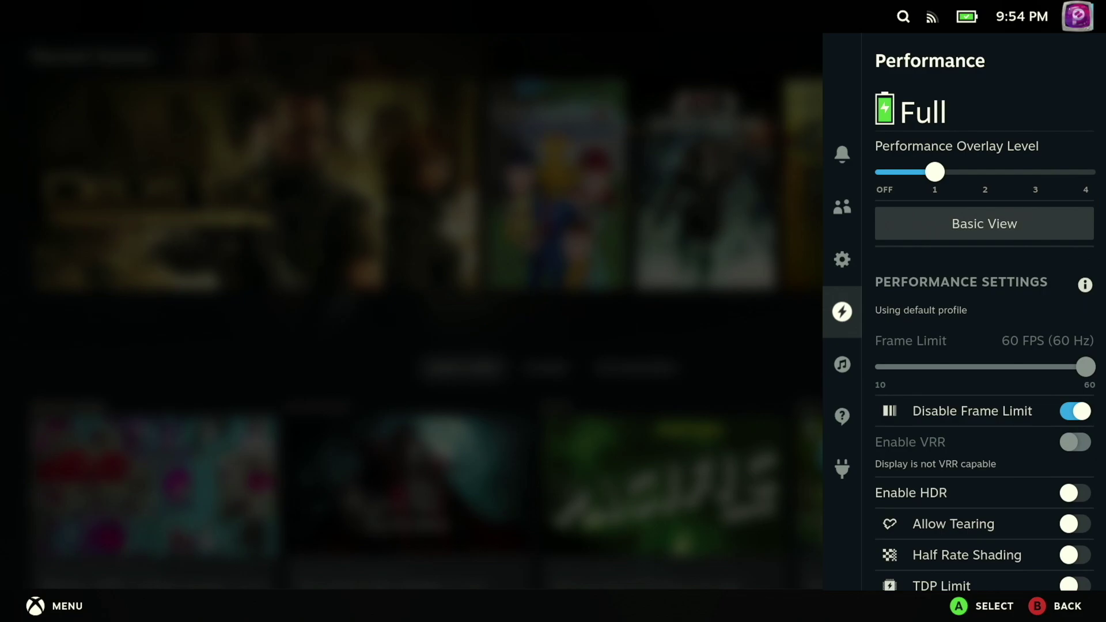
key("Down")
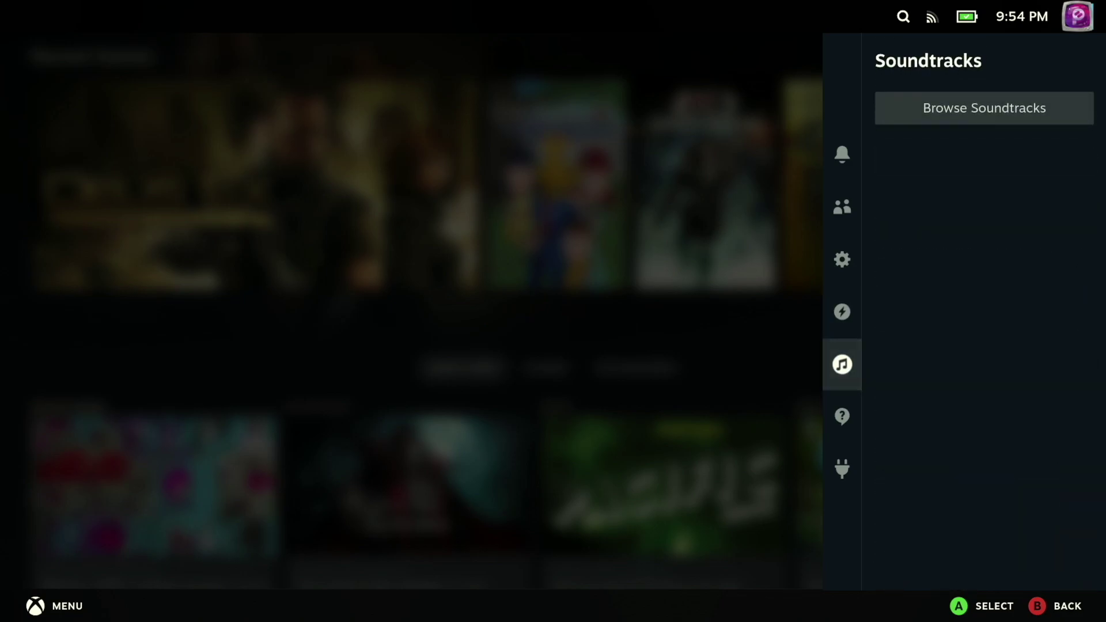
key("Down")
key("Down")
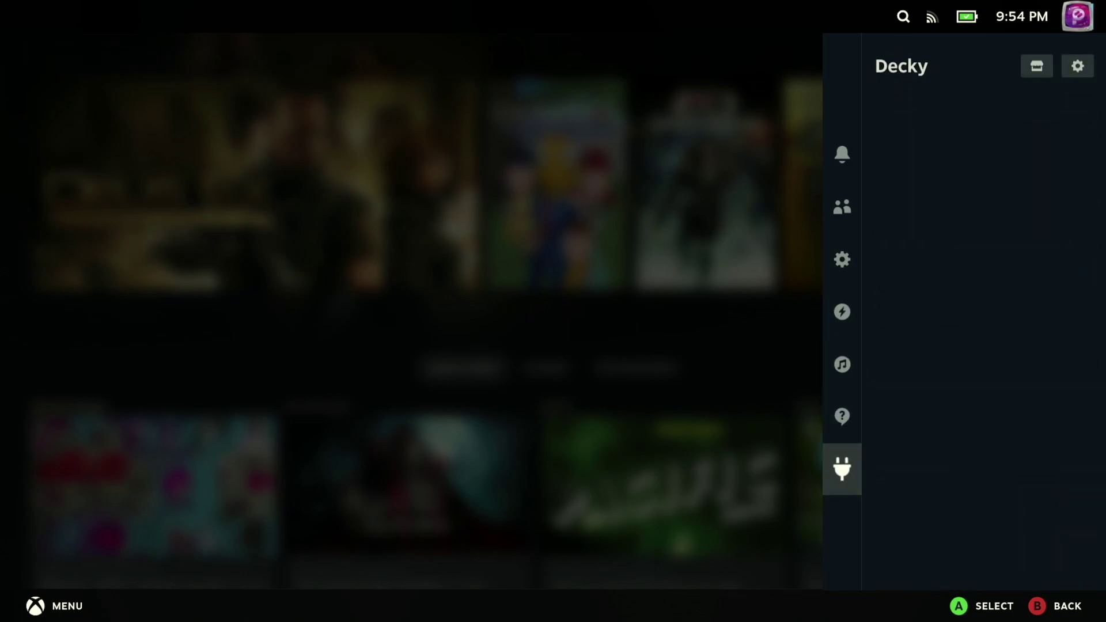
key("Right")
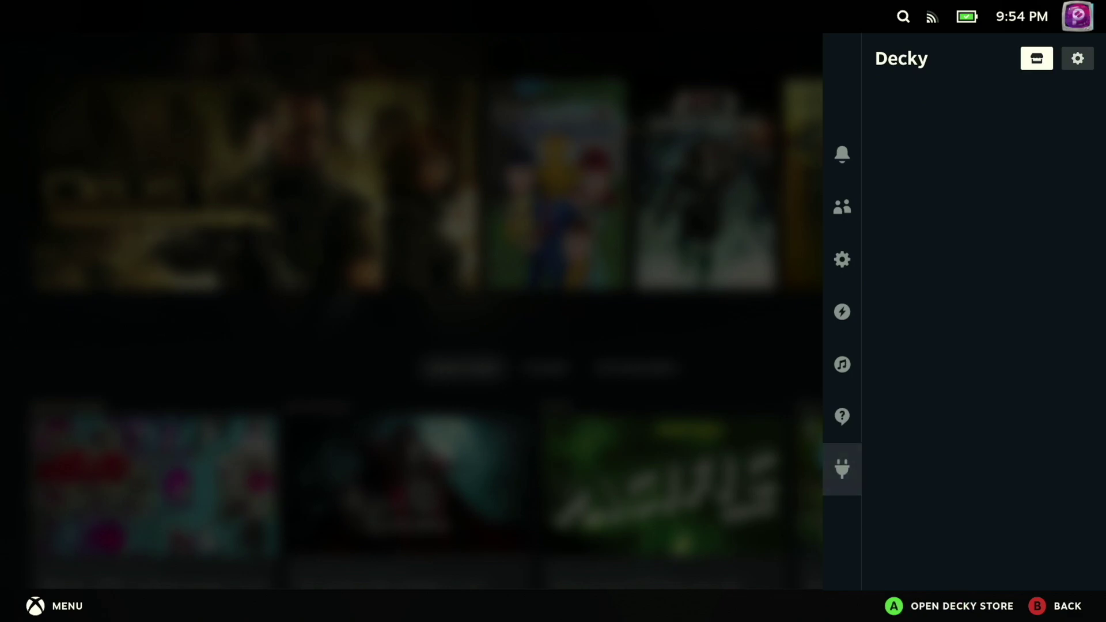
key("Return")
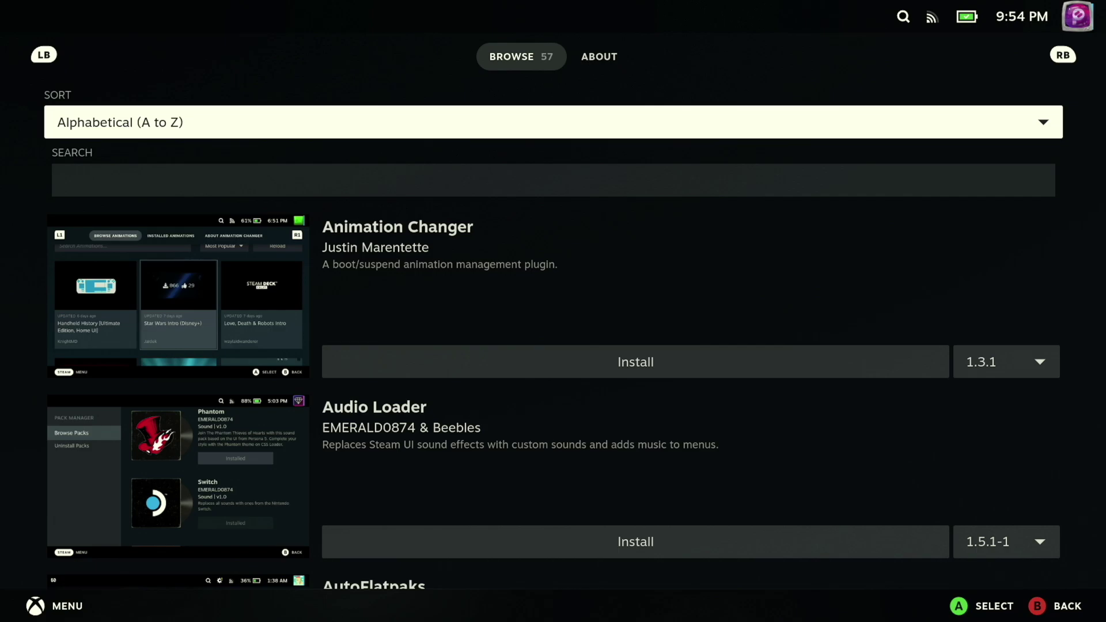
Sort the Decky store by Most Downloaded First and install SteamGridDB 1.5.0-loaderv2
key("Return")
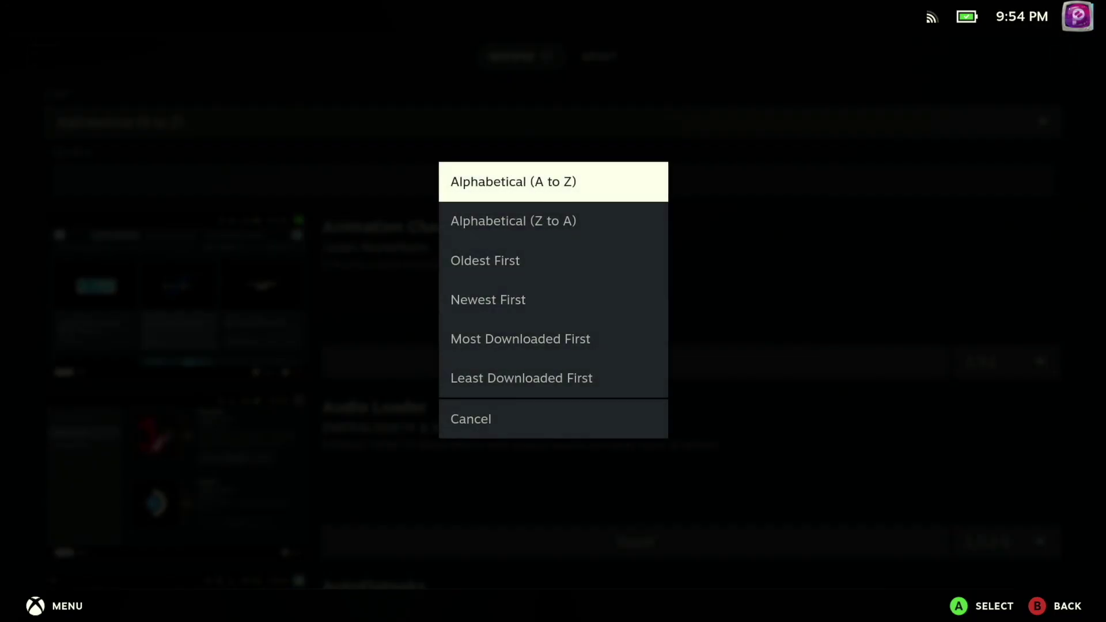
key("Down")
key("Down")
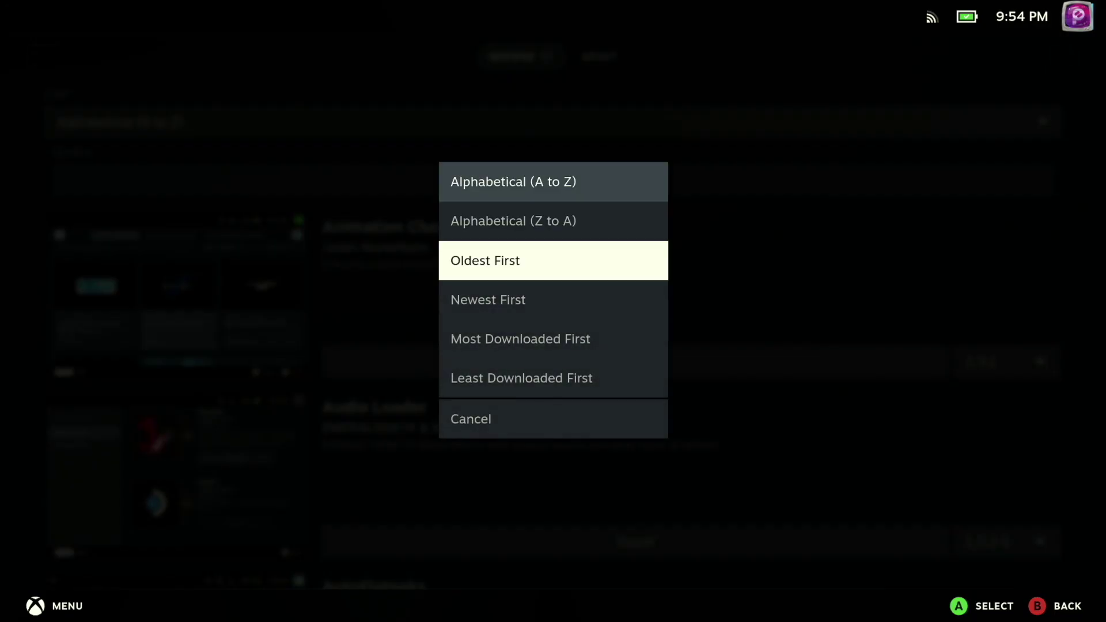
key("Down")
key("Down")
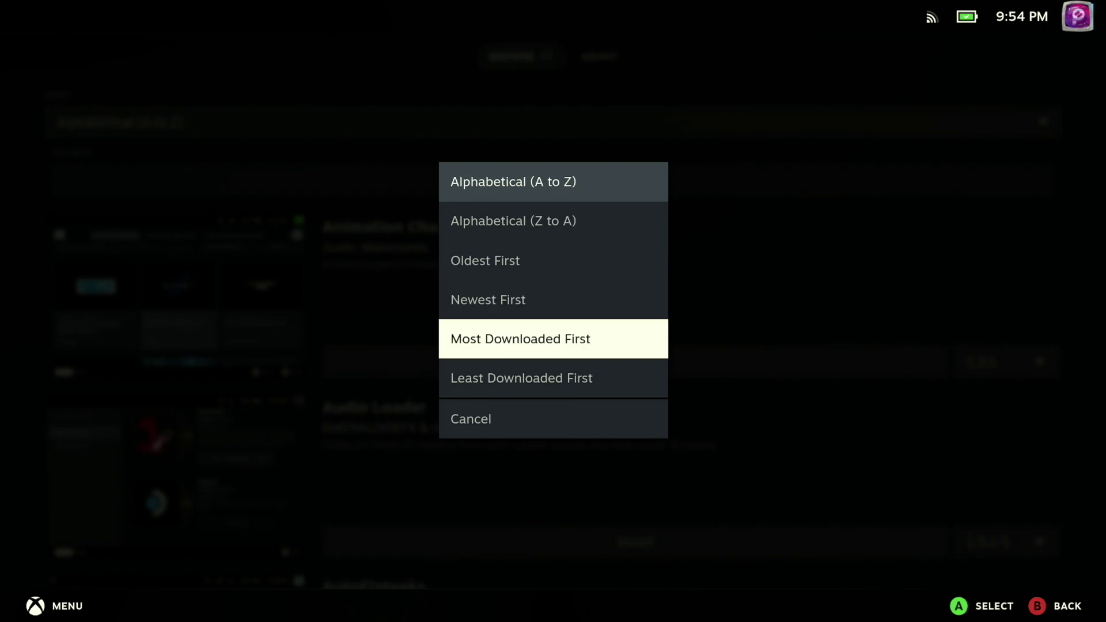
key("Return")
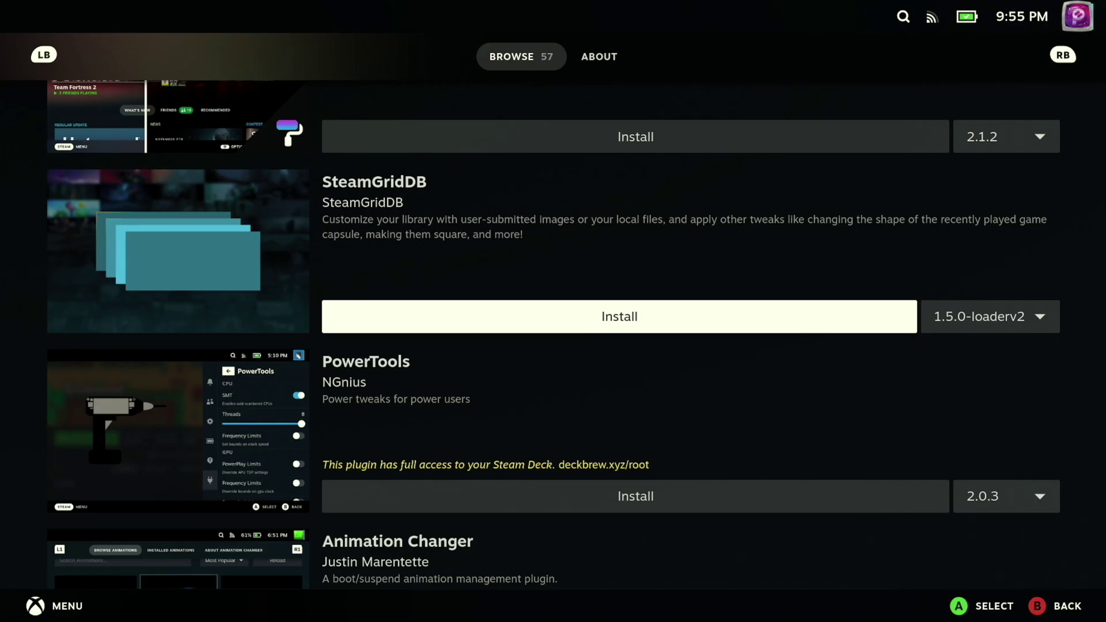
key("Return")
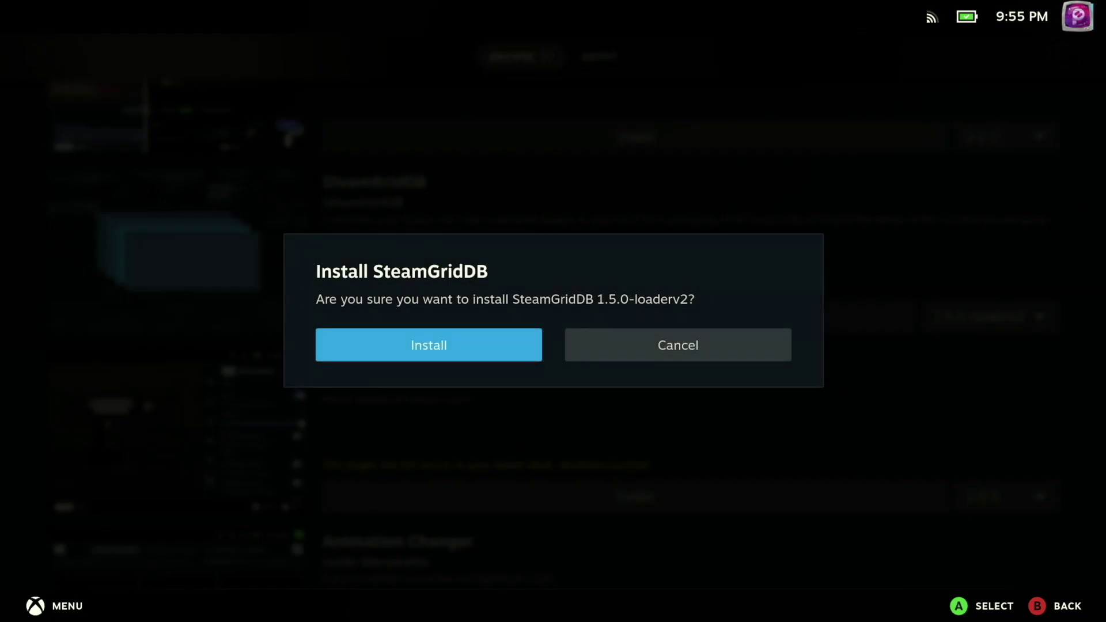
key("Return")
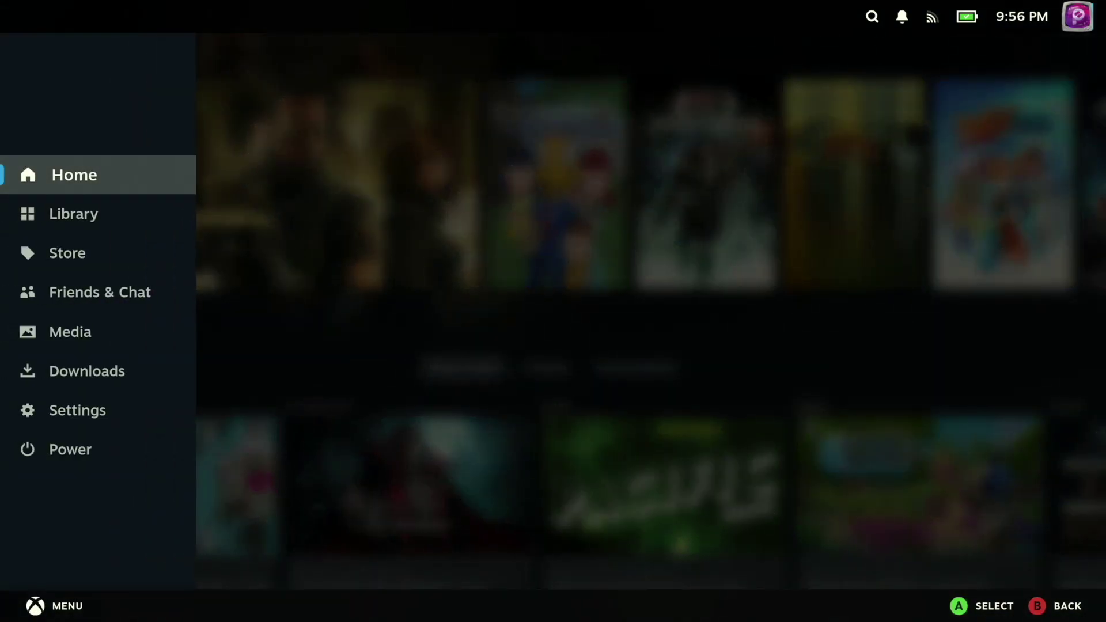
Open Change Artwork for Anger Foot Demo from the Installed library
key("Down")
key("Return")
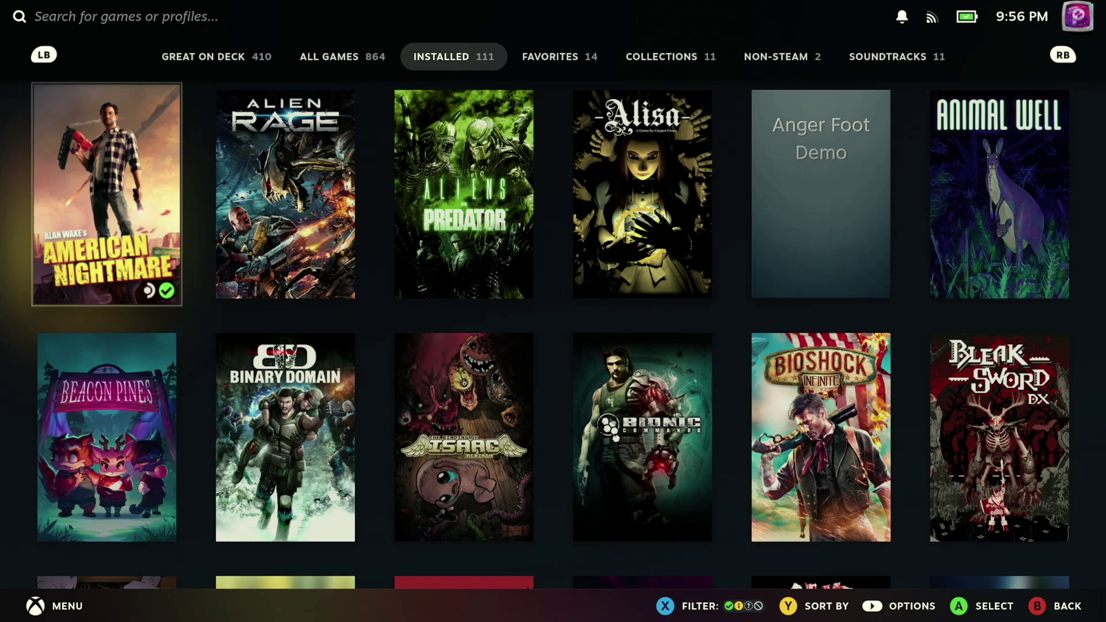
key("Right")
key("Right")
key("Right")
key("Right")
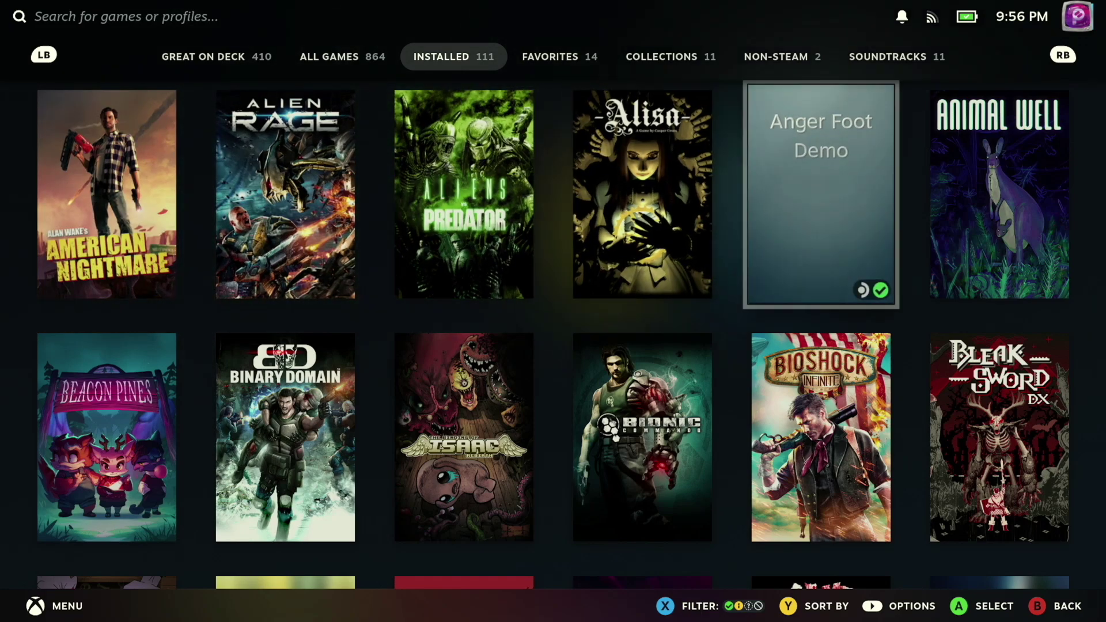
key("Menu")
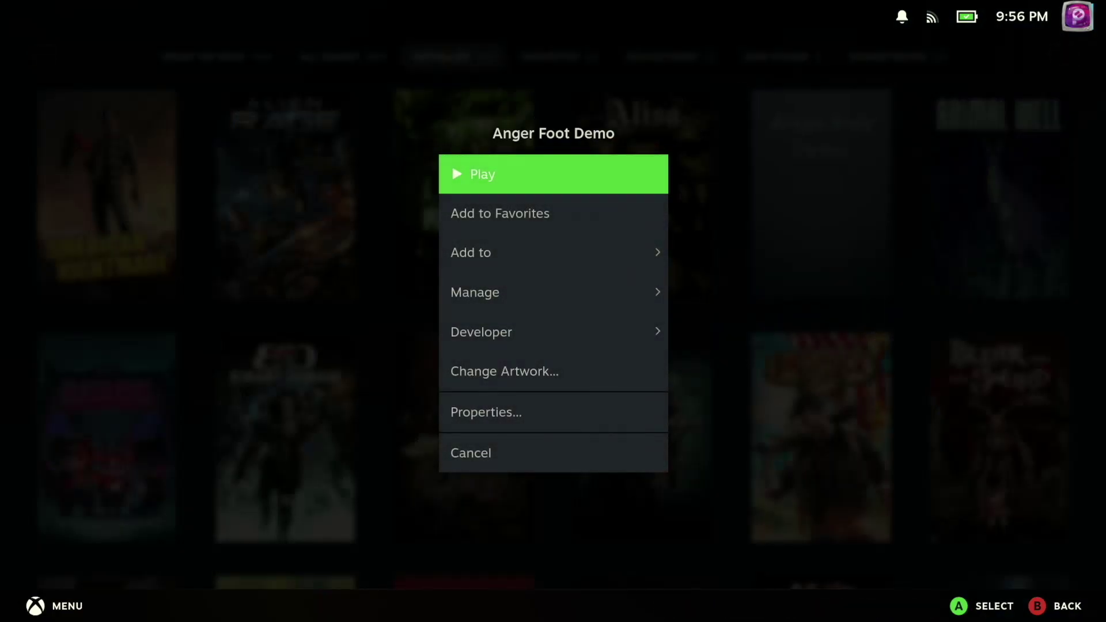
key("Down")
key("Down")
key("Down")
key("Down")
key("Down")
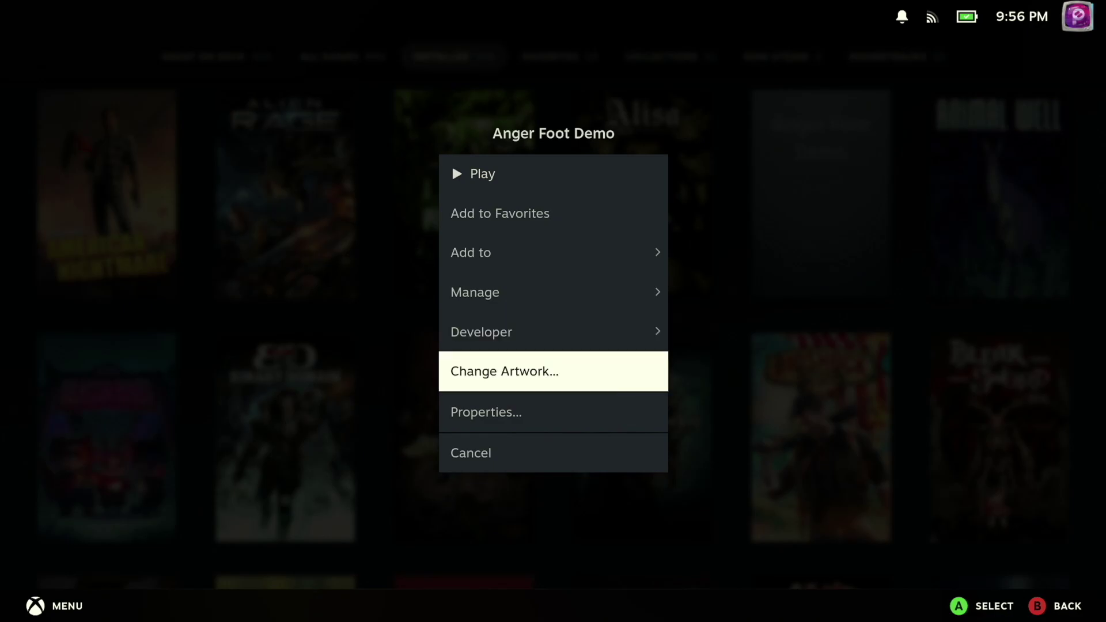
key("Return")
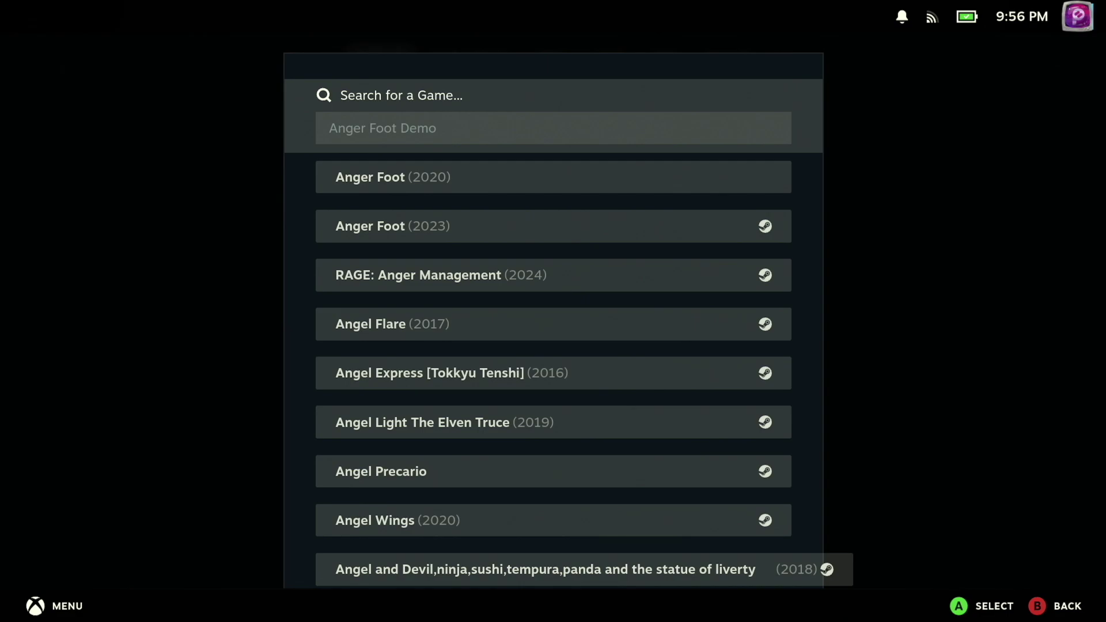
Match the game to Anger Foot (2020) and browse its capsule artworks
key("Down")
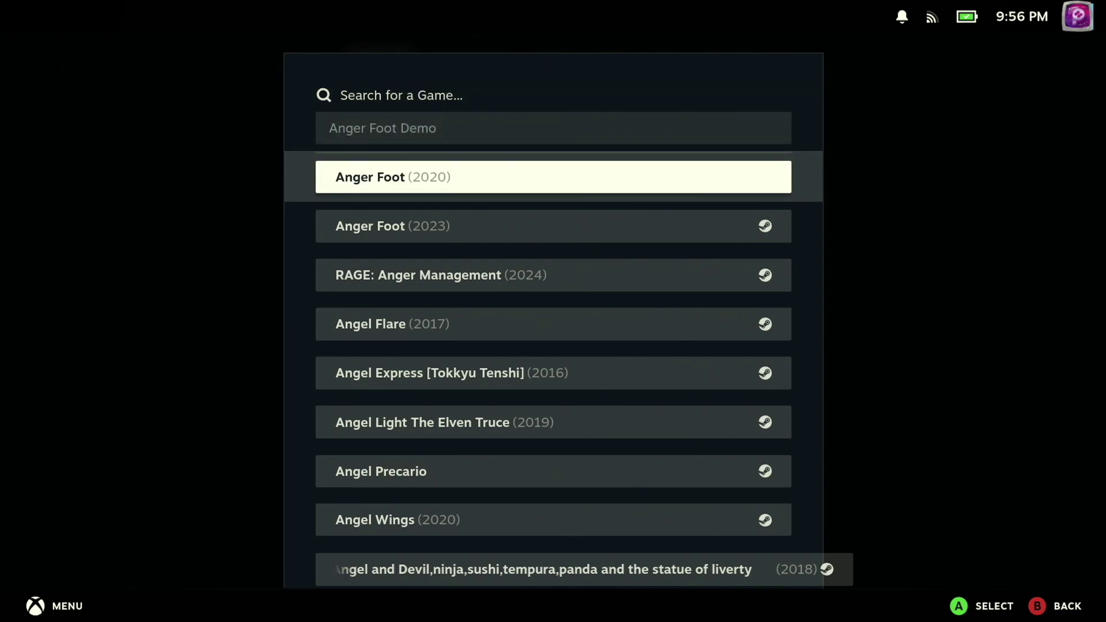
key("Return")
key("Left")
key("Left")
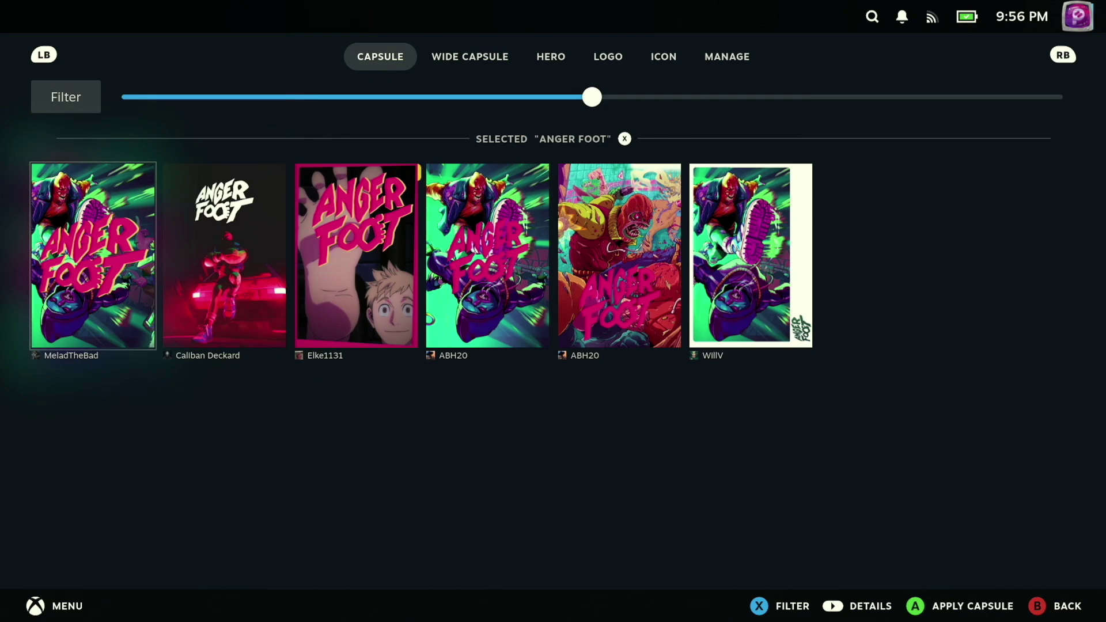
Apply the first green-and-pink capsule to Anger Foot Demo, then open its game page
key("Return")
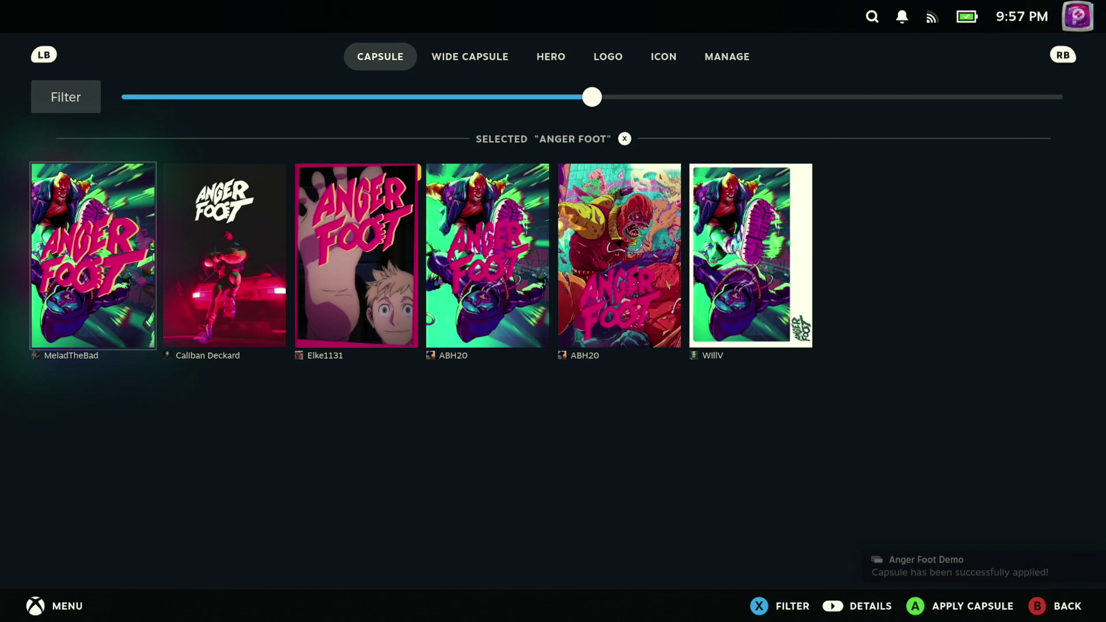
key("Up")
key("Escape")
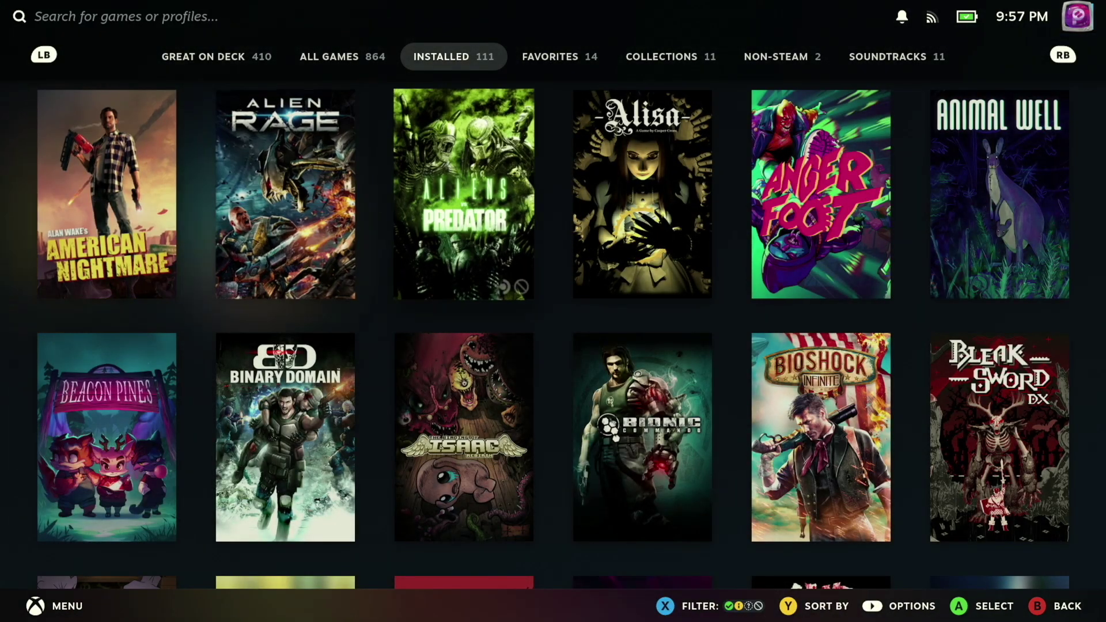
key("Right")
key("Right")
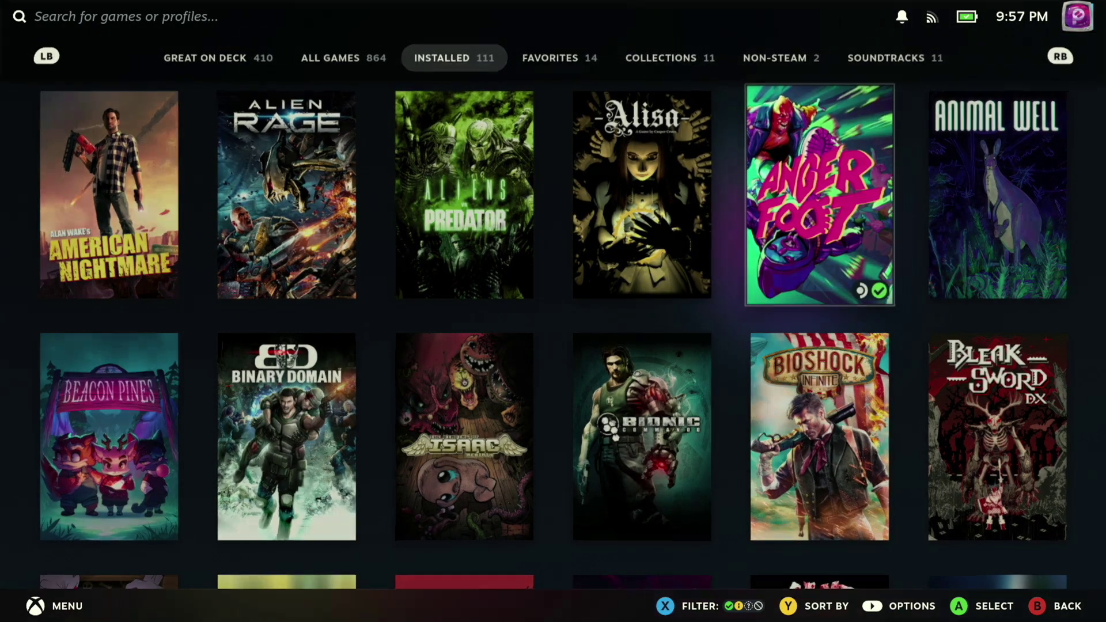
key("Return")
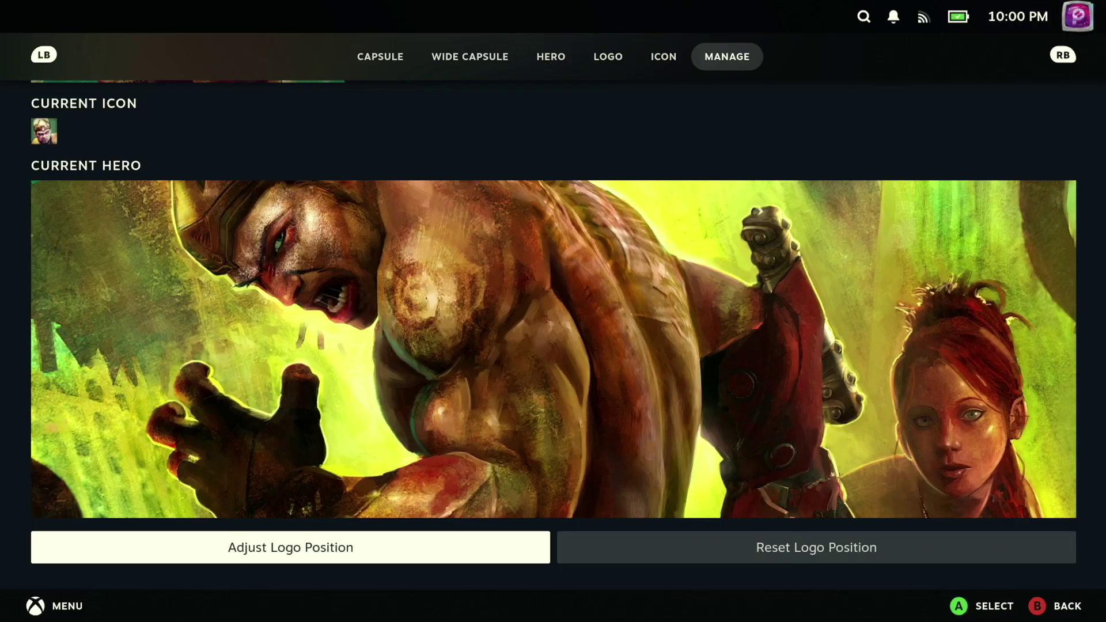
key("Right")
key("Up")
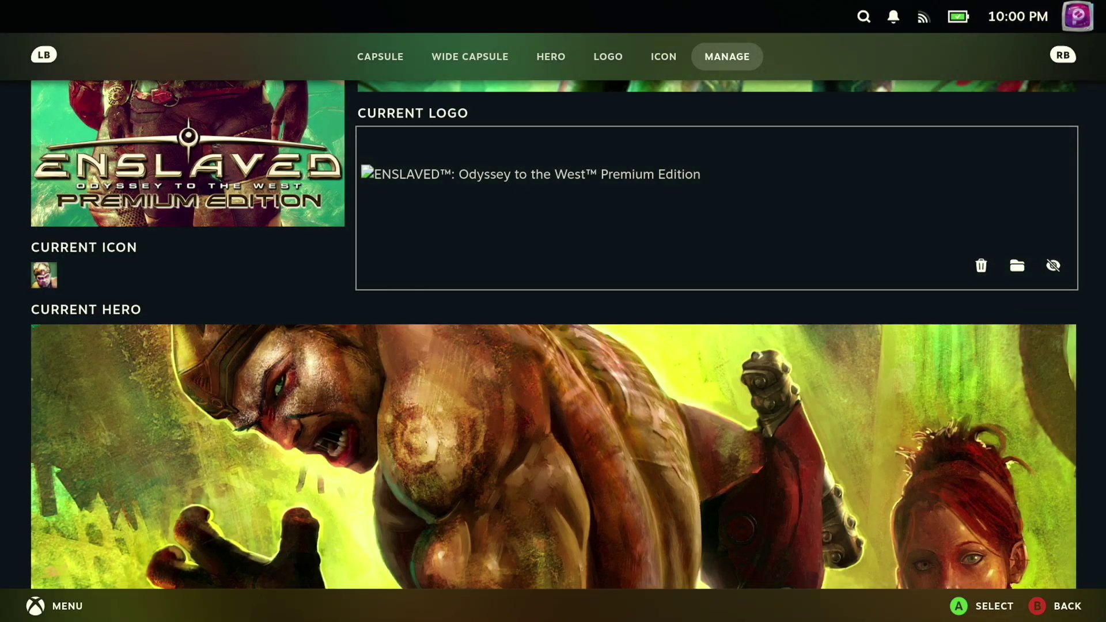
key("Up")
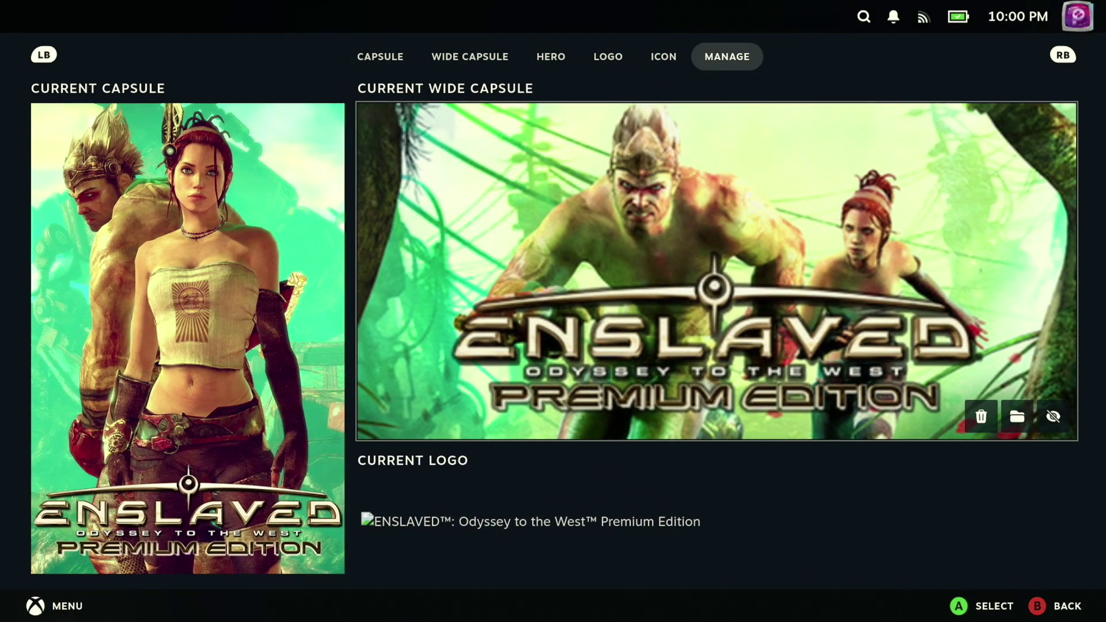
key("Down")
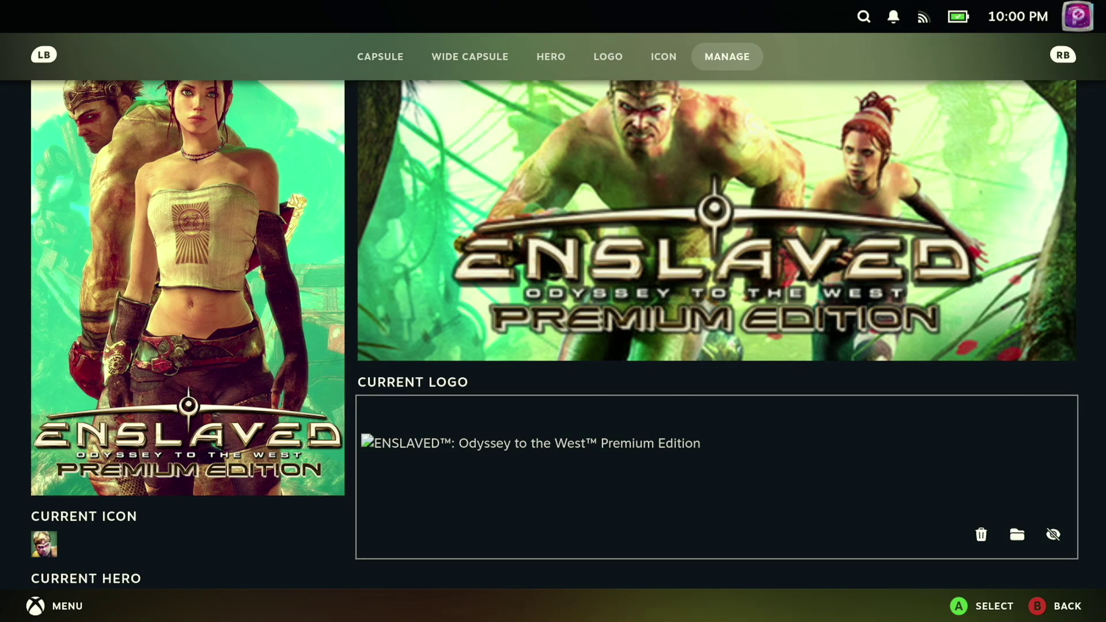
key("Down")
key("Right")
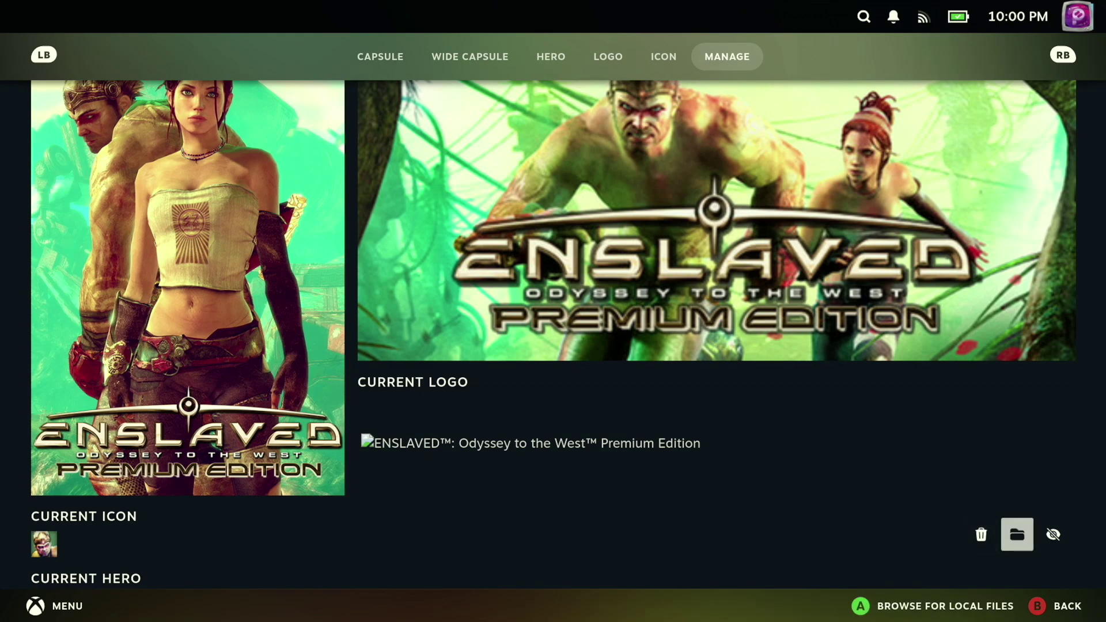
key("Right")
key("Left")
key("Left")
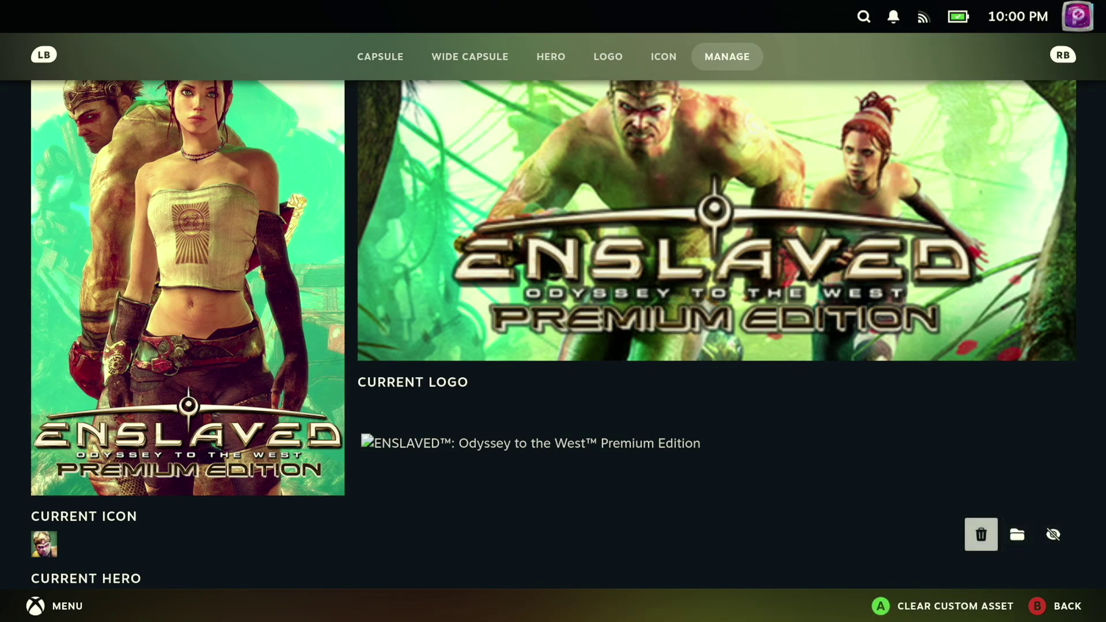
key("Down")
key("Up")
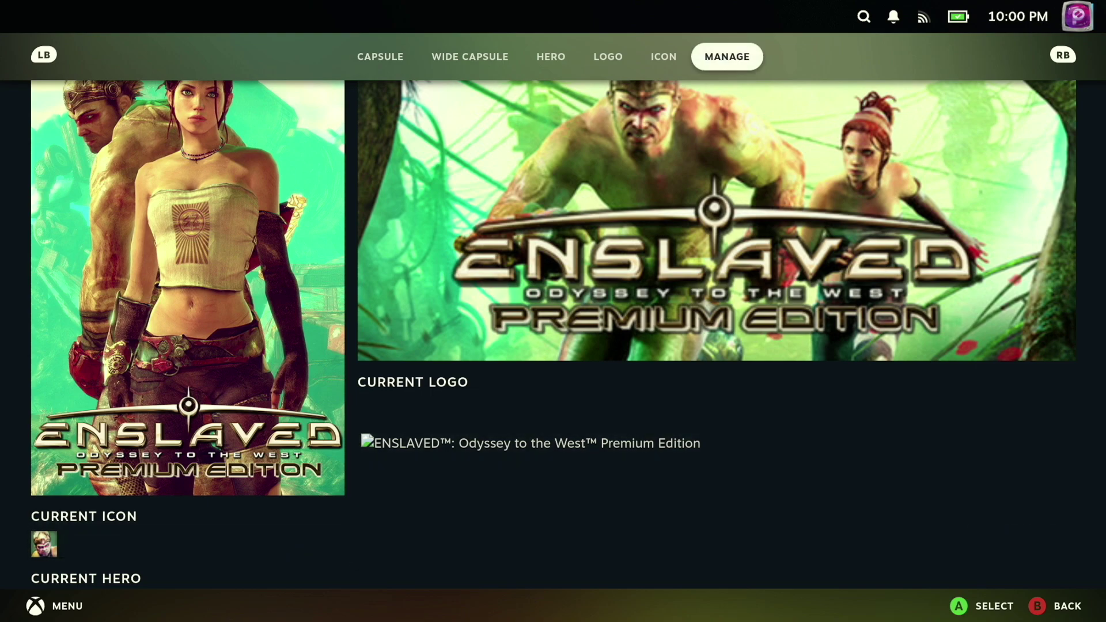
key("Up")
key("Down")
key("Down")
key("Down")
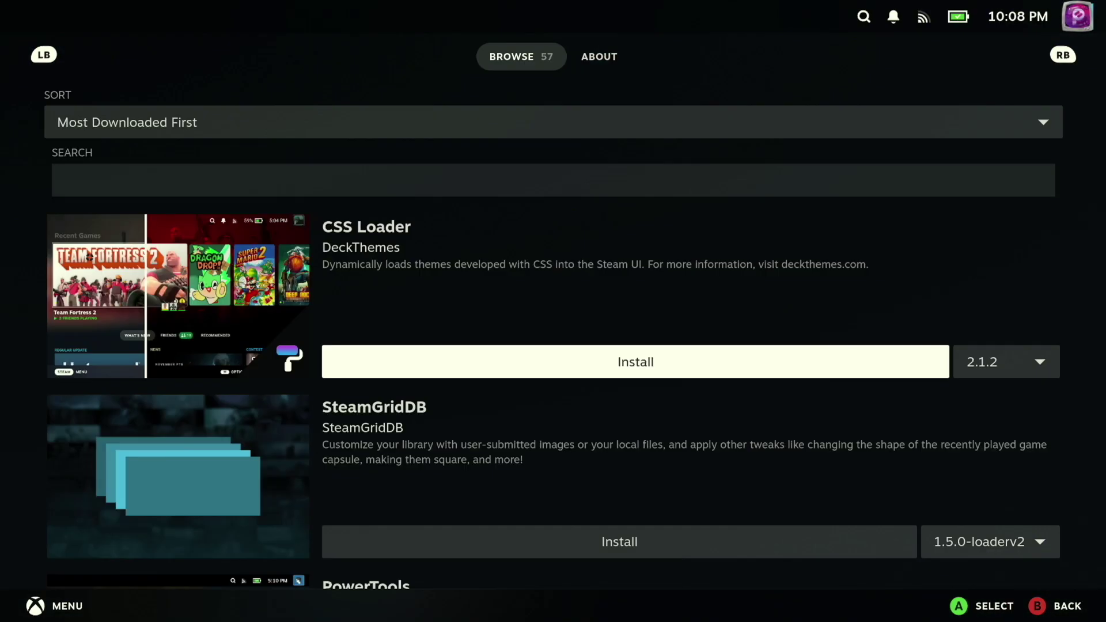
Install ProtonDB Badges 1.0.12-1 from the Decky store and close its settings panel
key("Down")
key("Down")
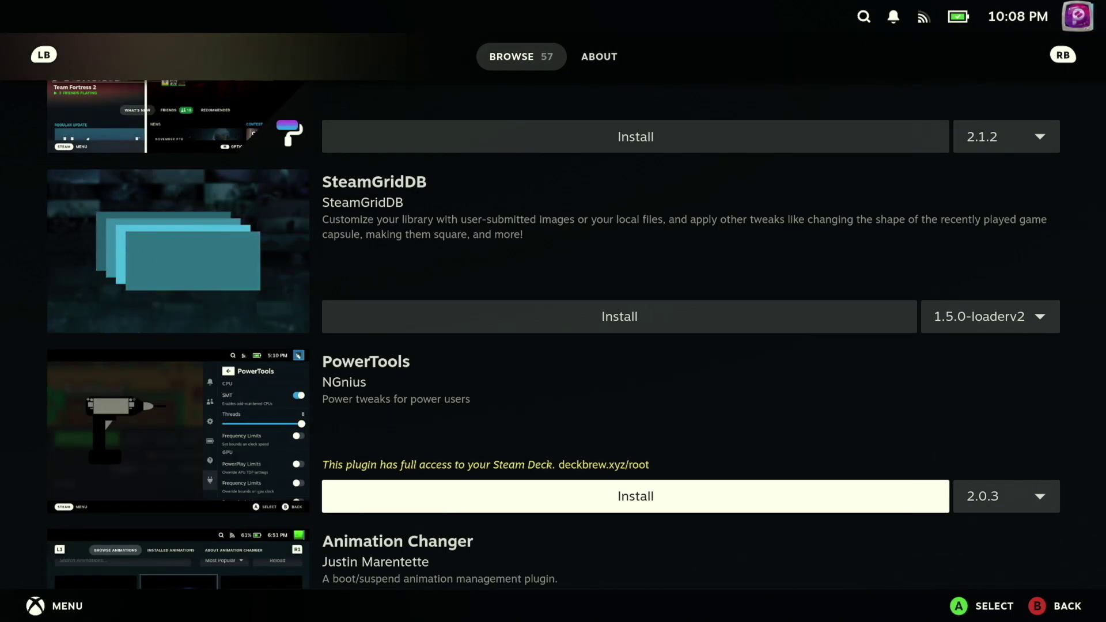
key("Down")
key("Down")
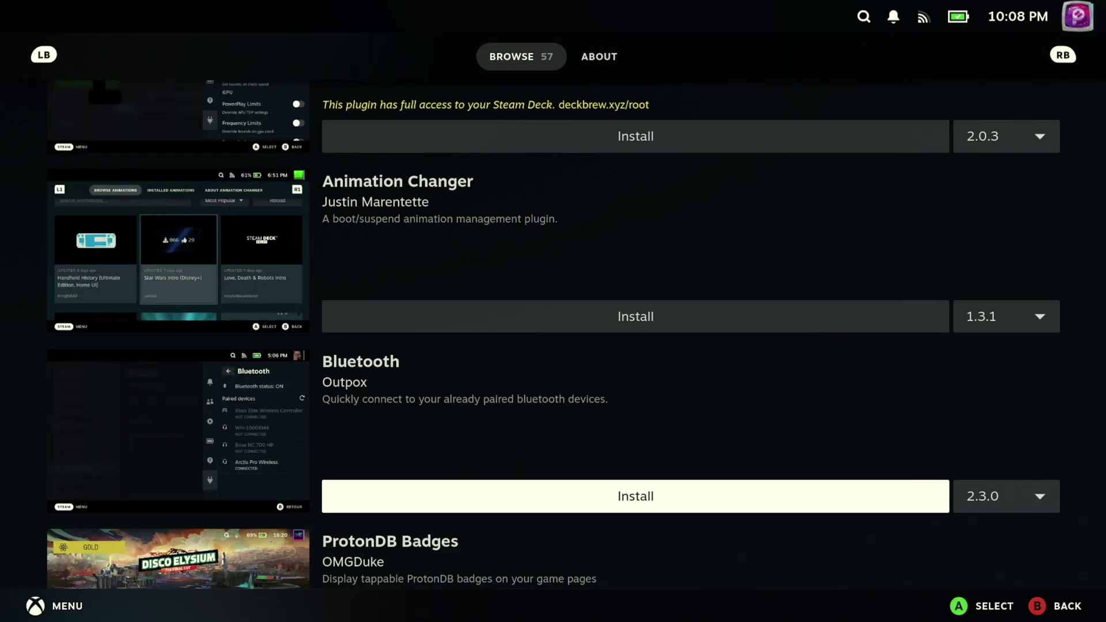
key("Down")
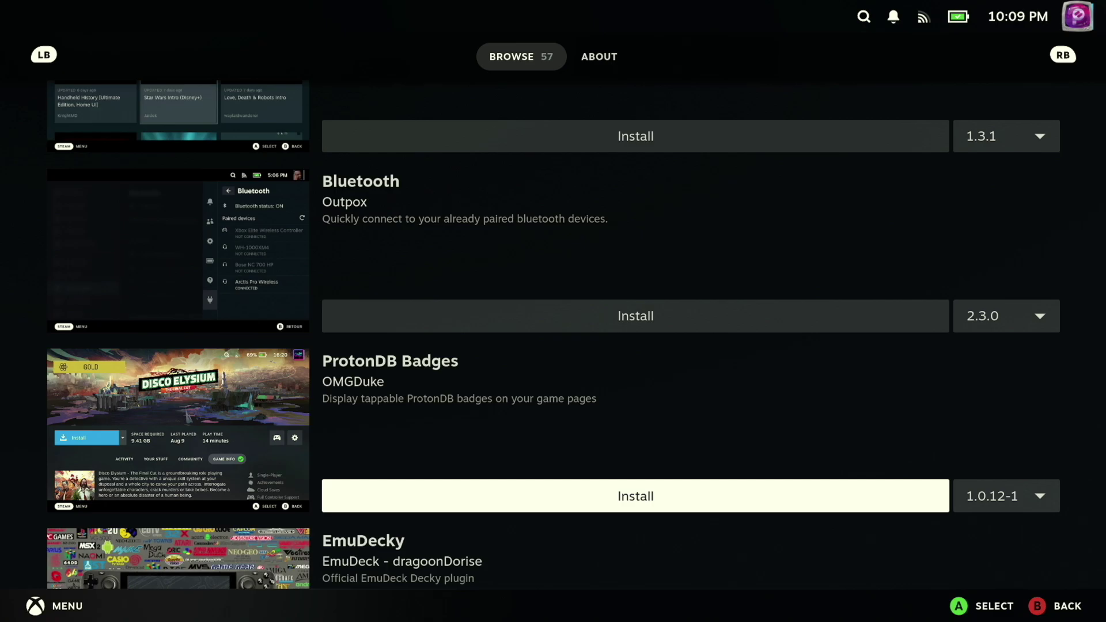
key("Return")
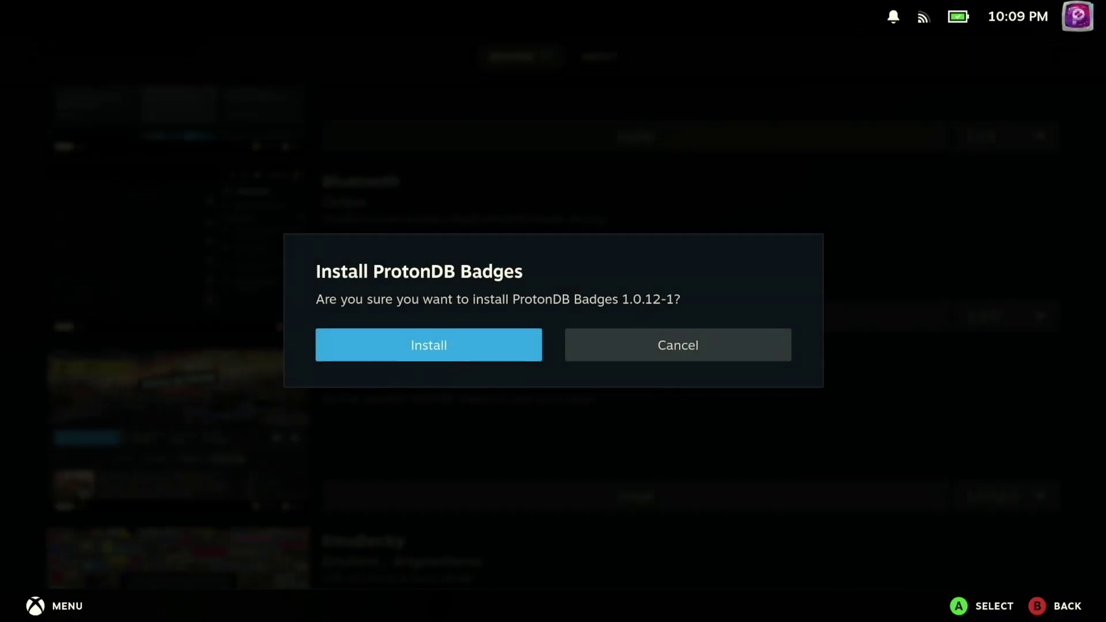
key("Return")
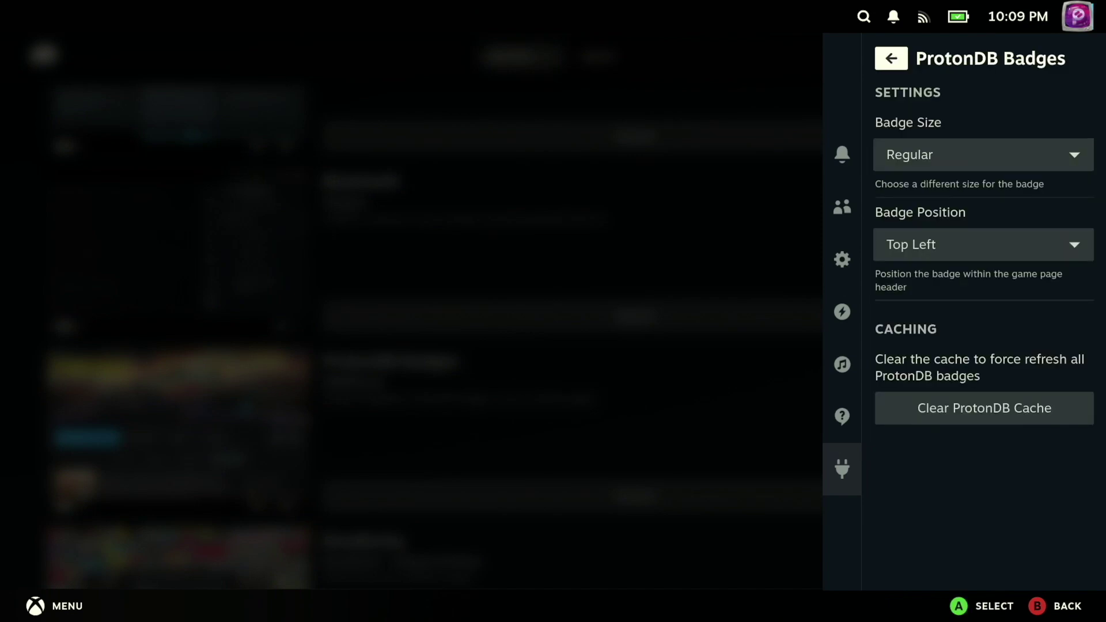
key("ctrl+2")
key("Up")
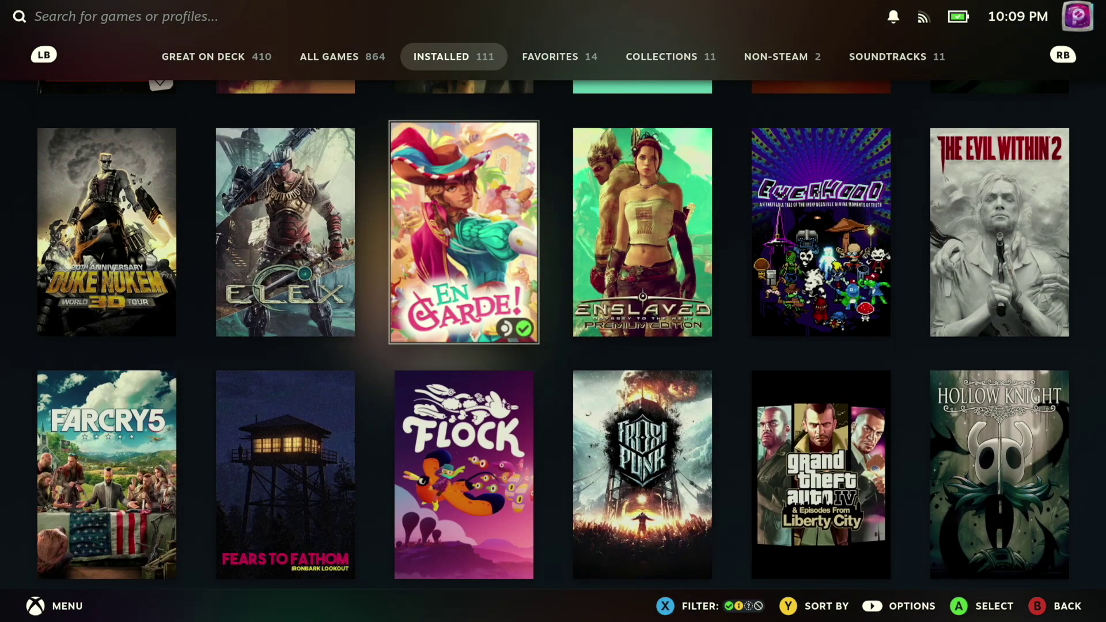
Open ELEX's game page from the library to see its ProtonDB badge
key("Up")
key("Down")
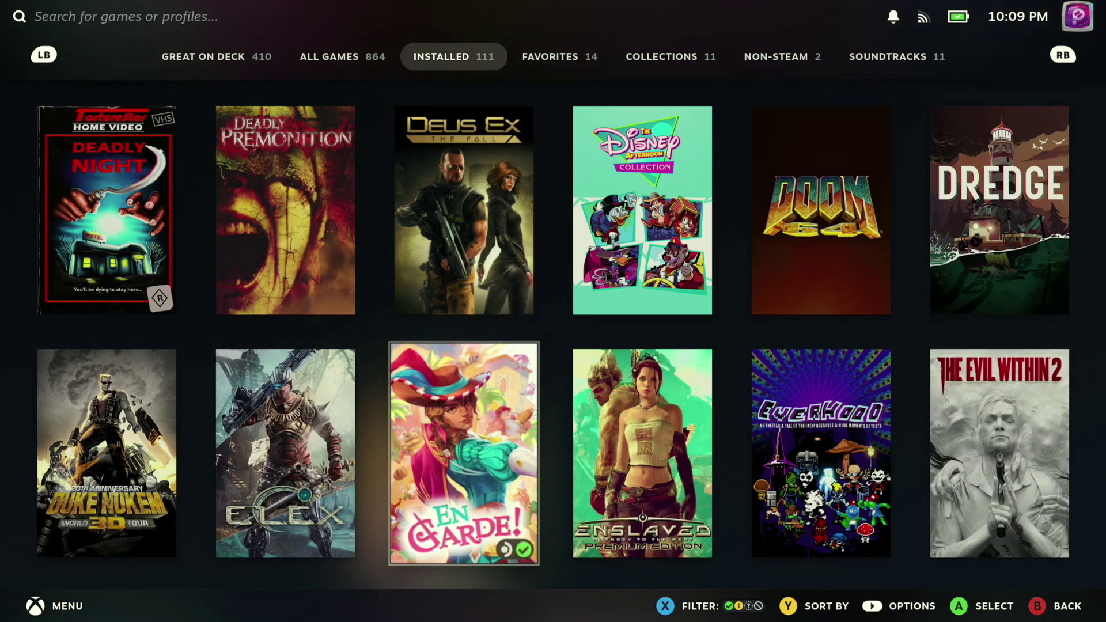
key("Left")
key("Return")
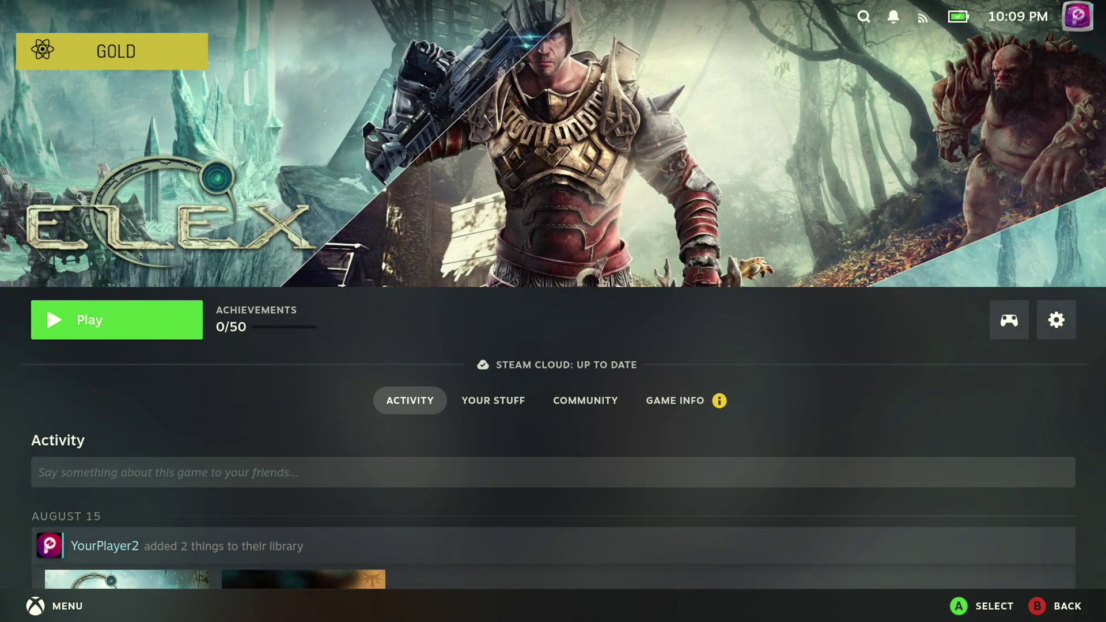
key("Escape")
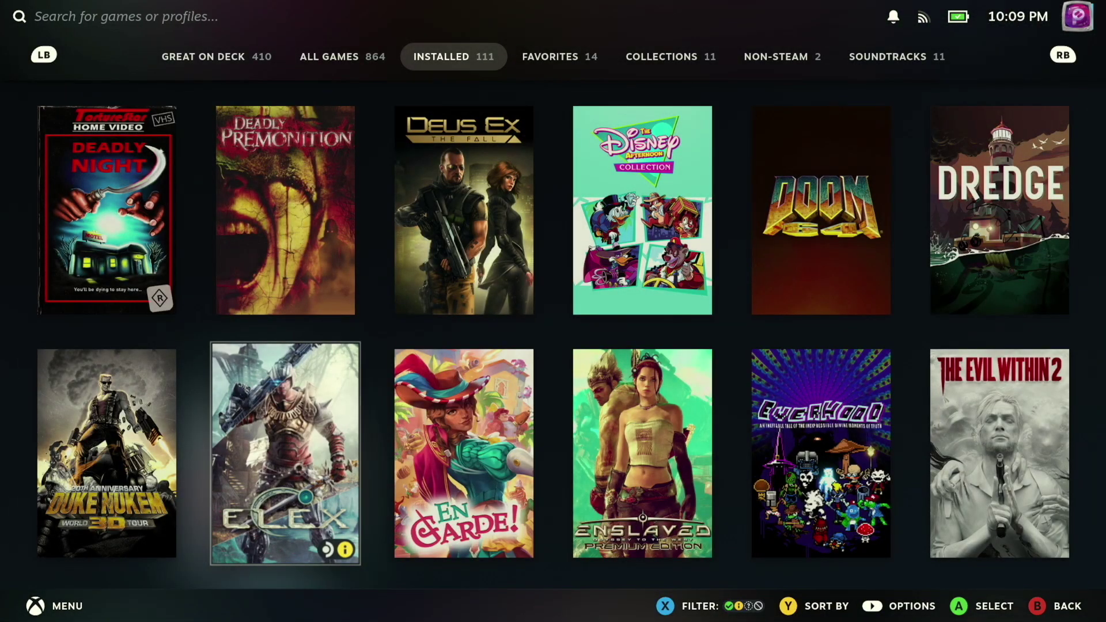
Open the ProtonDB reports for Deadly Premonition from its game page's rating badge
key("Right")
key("Right")
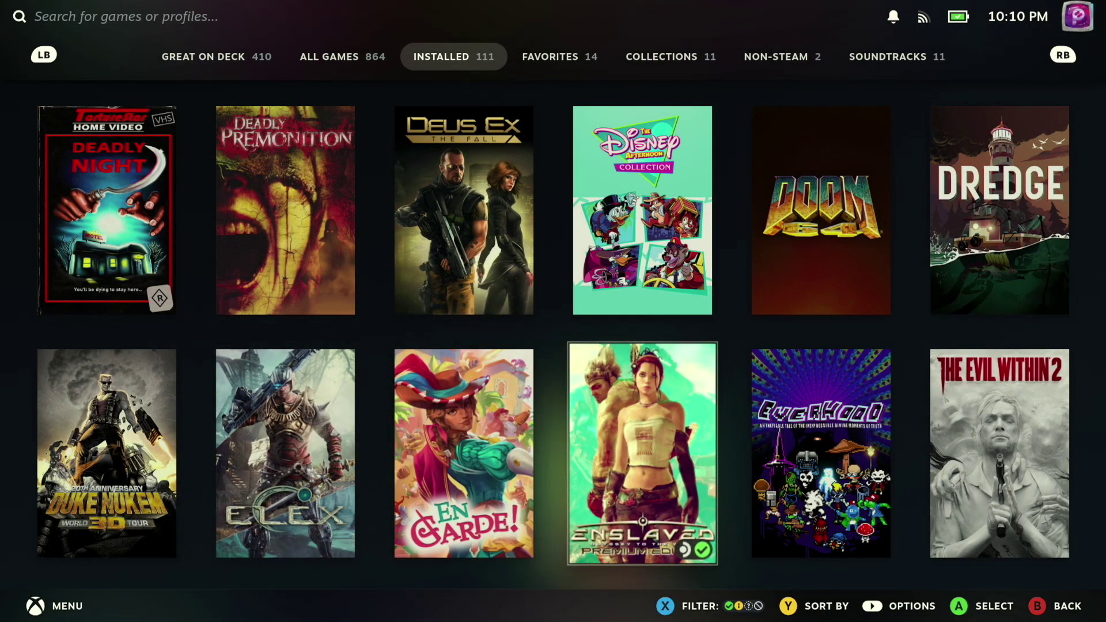
key("Left")
key("Up")
key("Left")
key("Return")
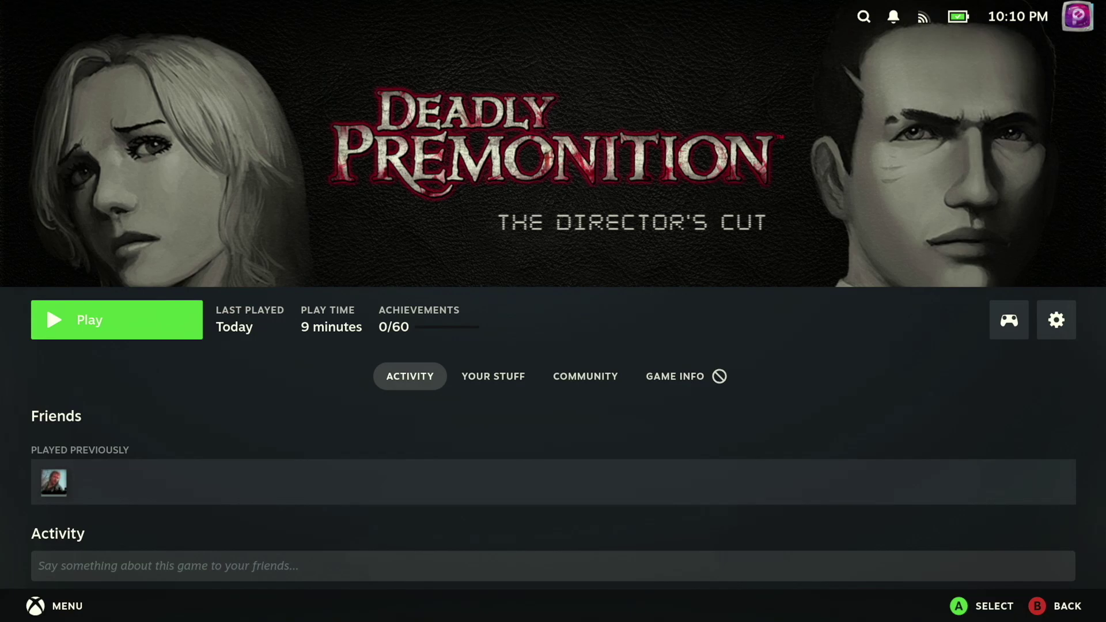
key("Up")
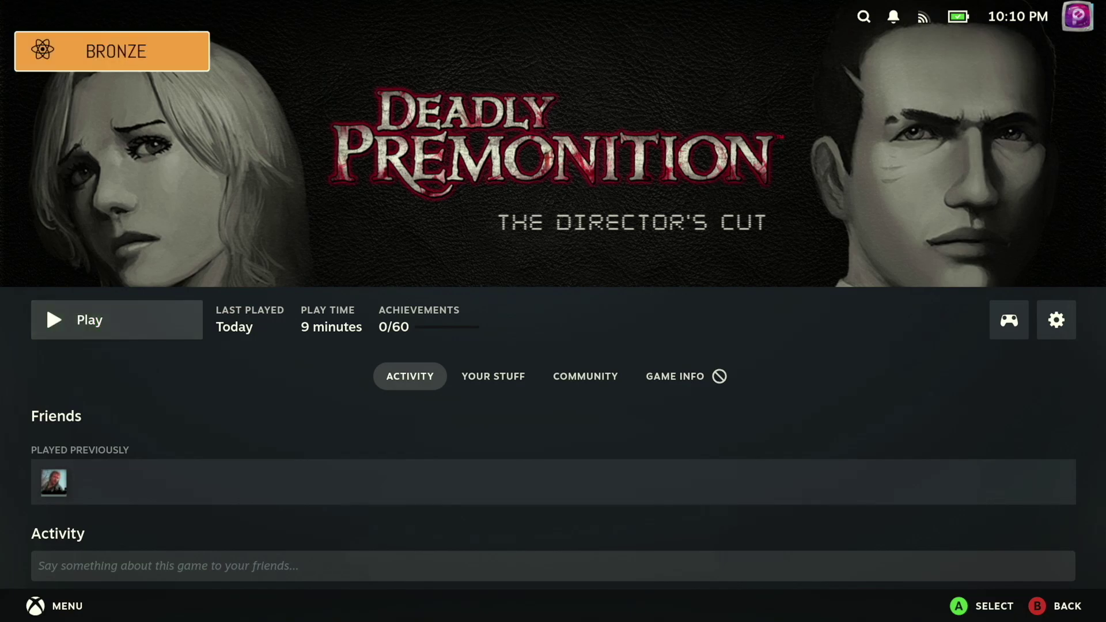
key("Return")
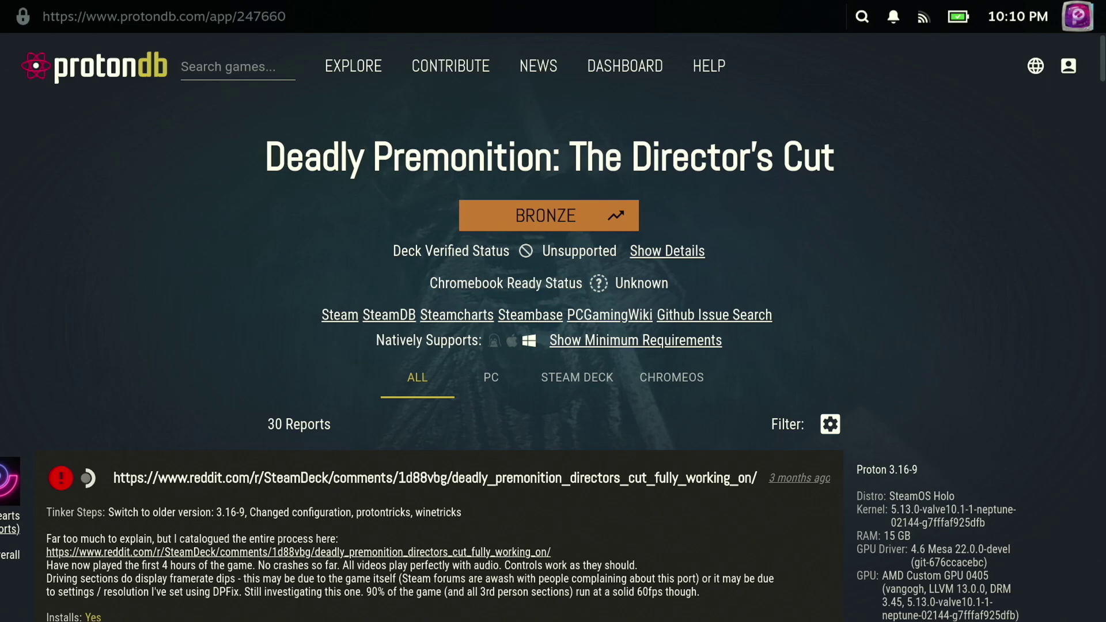
key("Escape")
Open Far Cry 5's ProtonDB reports from its GOLD rating badge and scroll through them
key("Left")
key("Left")
key("Left")
key("Up")
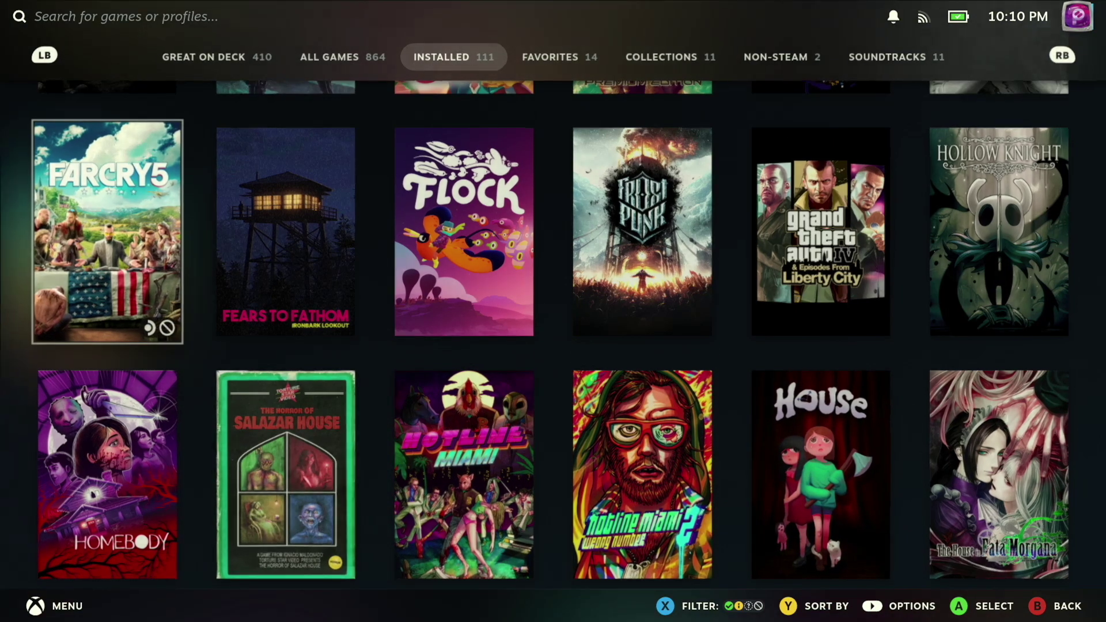
key("Return")
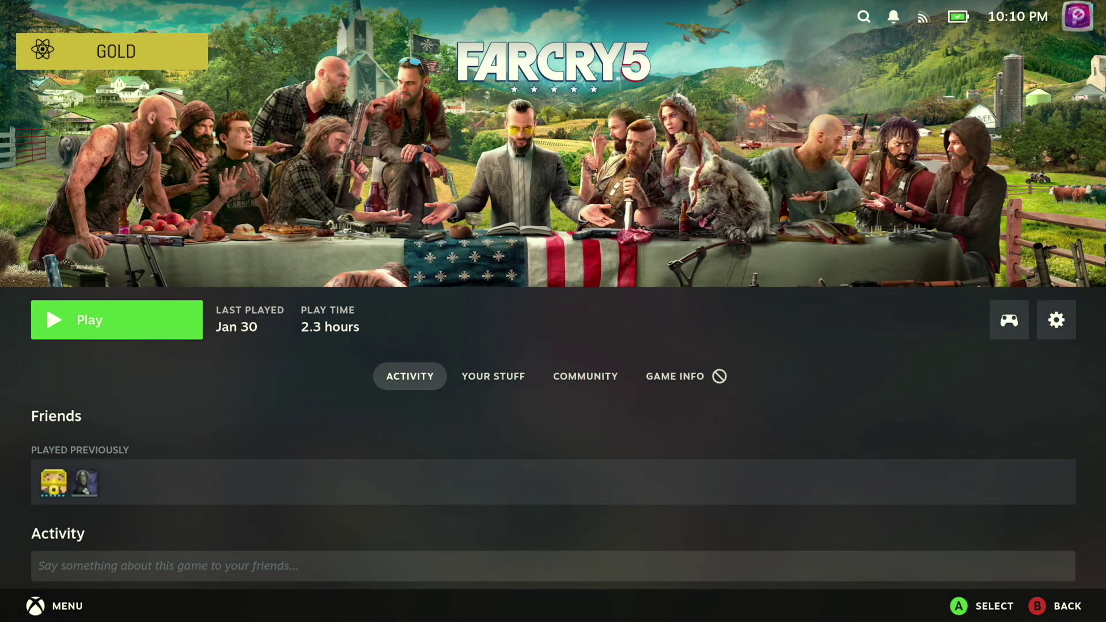
key("Up")
key("Return")
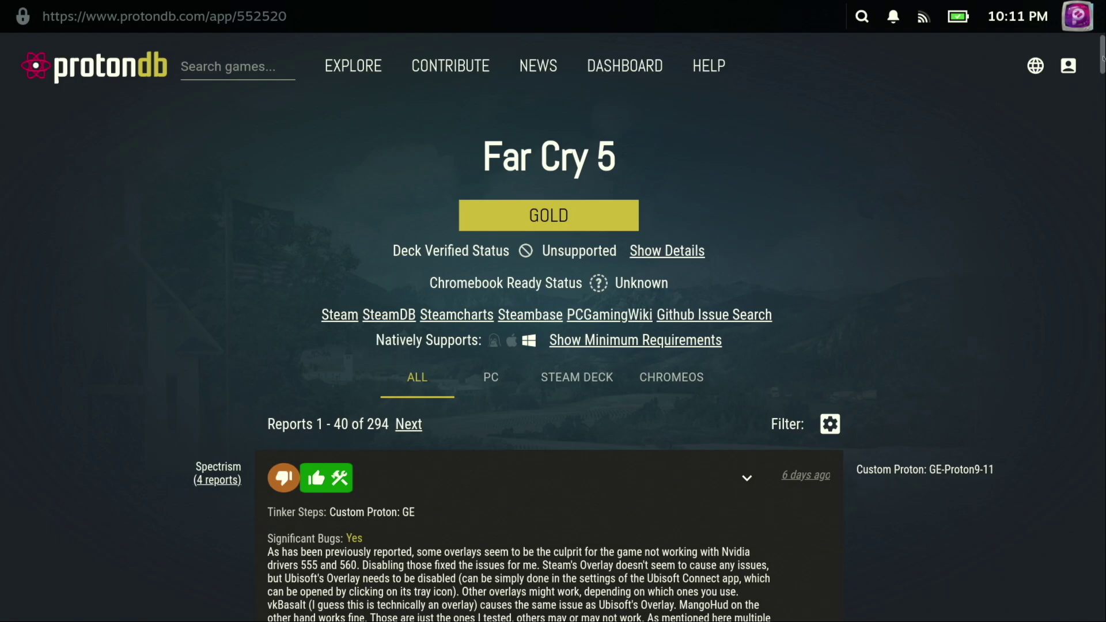
left_click_drag(1102, 58, 1101, 101)
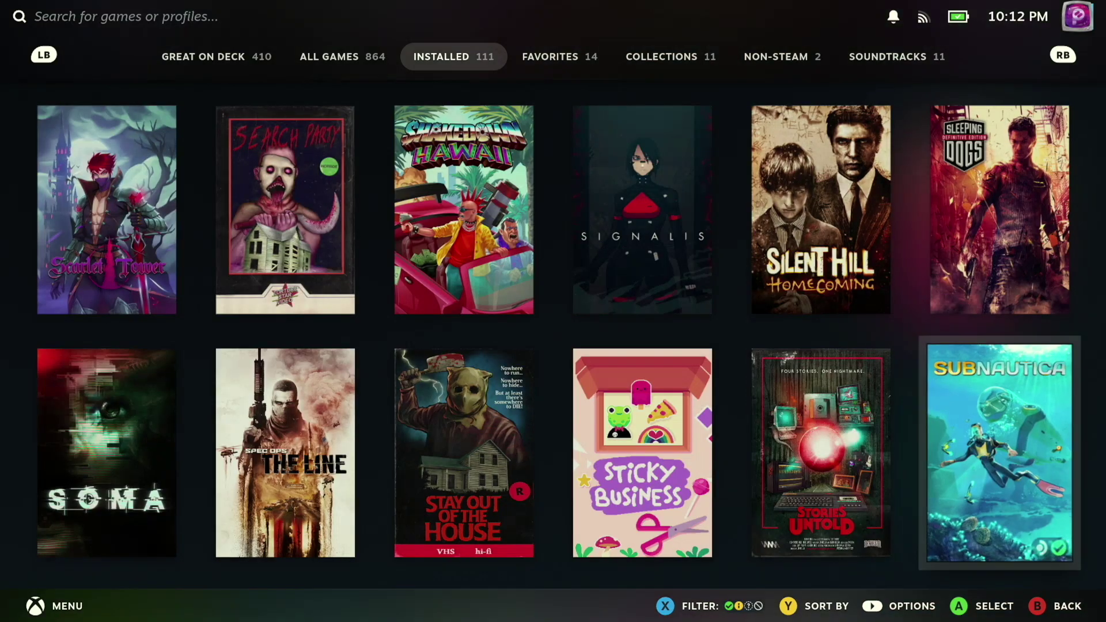
key("Left")
Open the Silent Hill Homecoming game page from the library
key("Up")
key("Left")
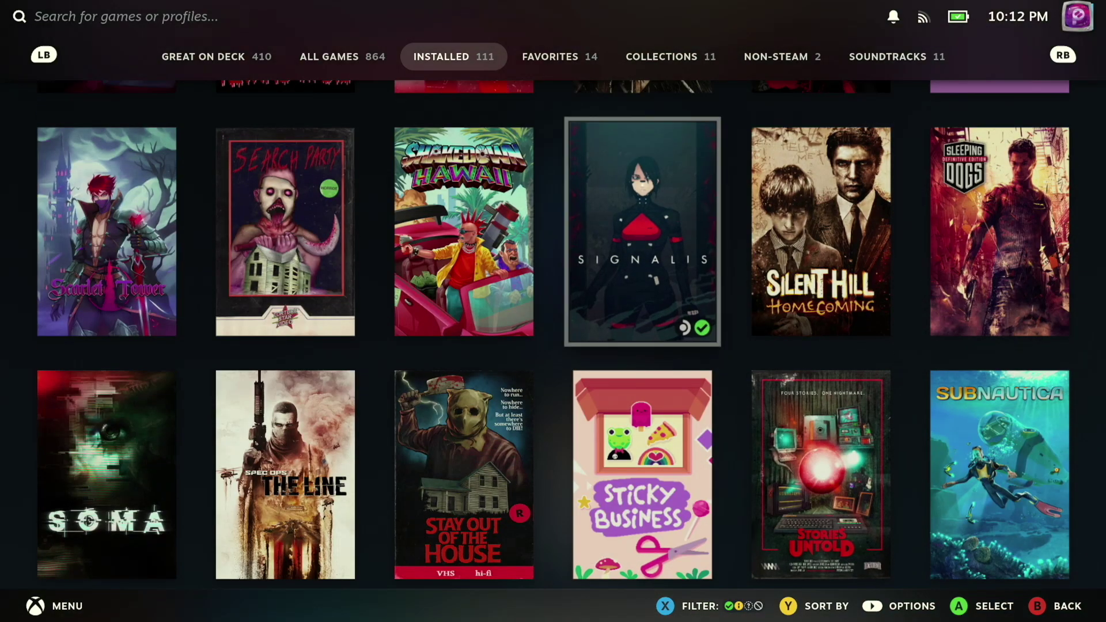
key("Right")
key("Return")
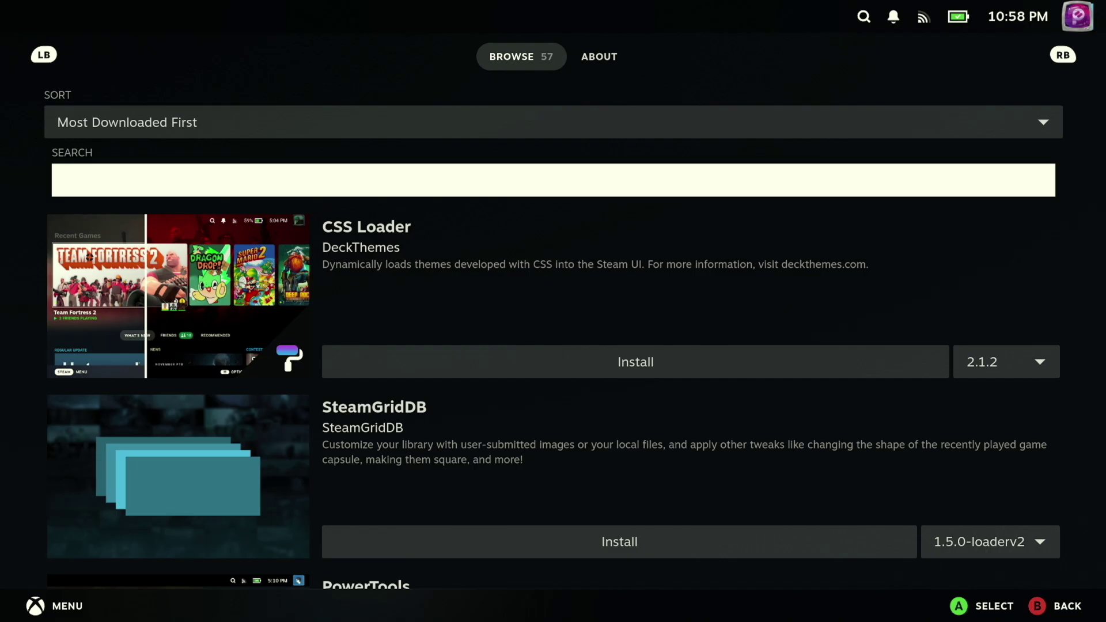
Install CSS Loader from the Decky store and open its plugin panel
left_click(635, 362)
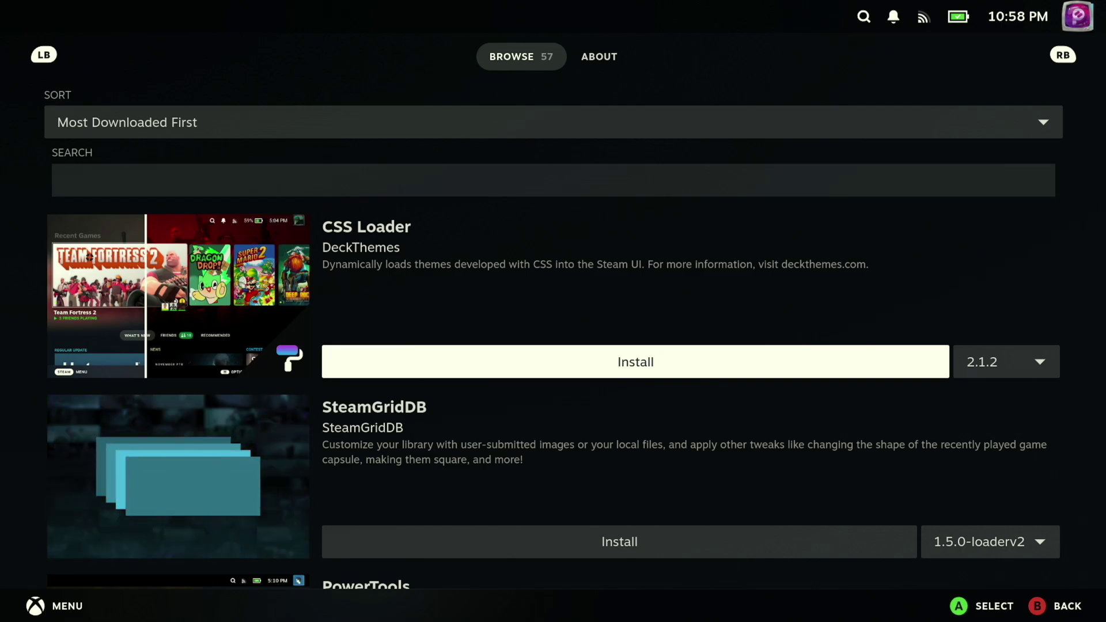
key("Return")
key("Return")
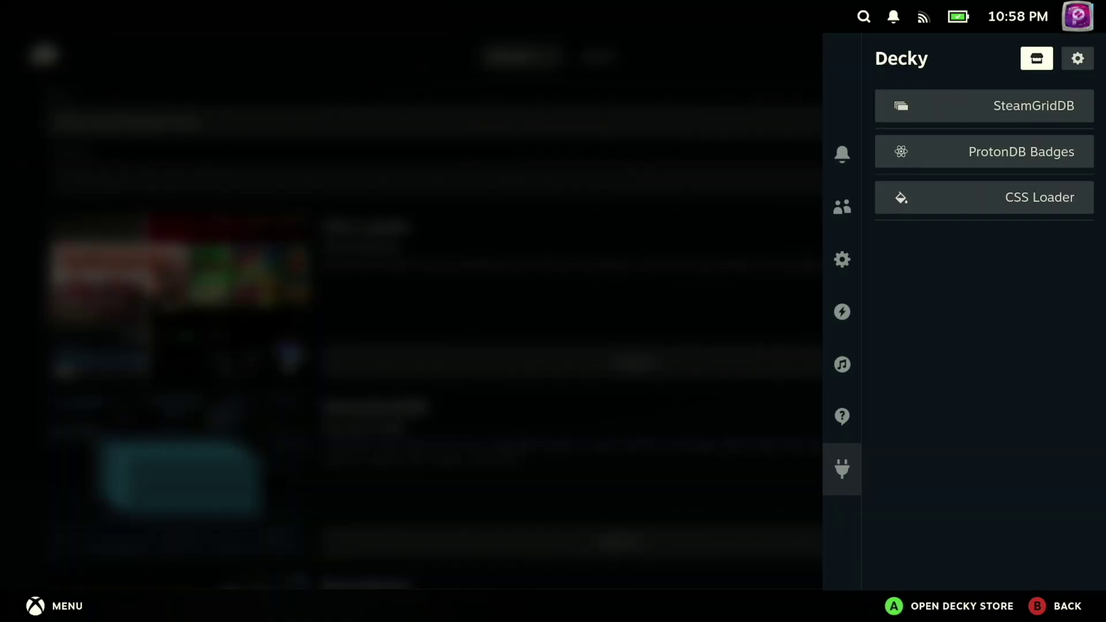
key("Down")
key("Down")
key("Down")
key("Return")
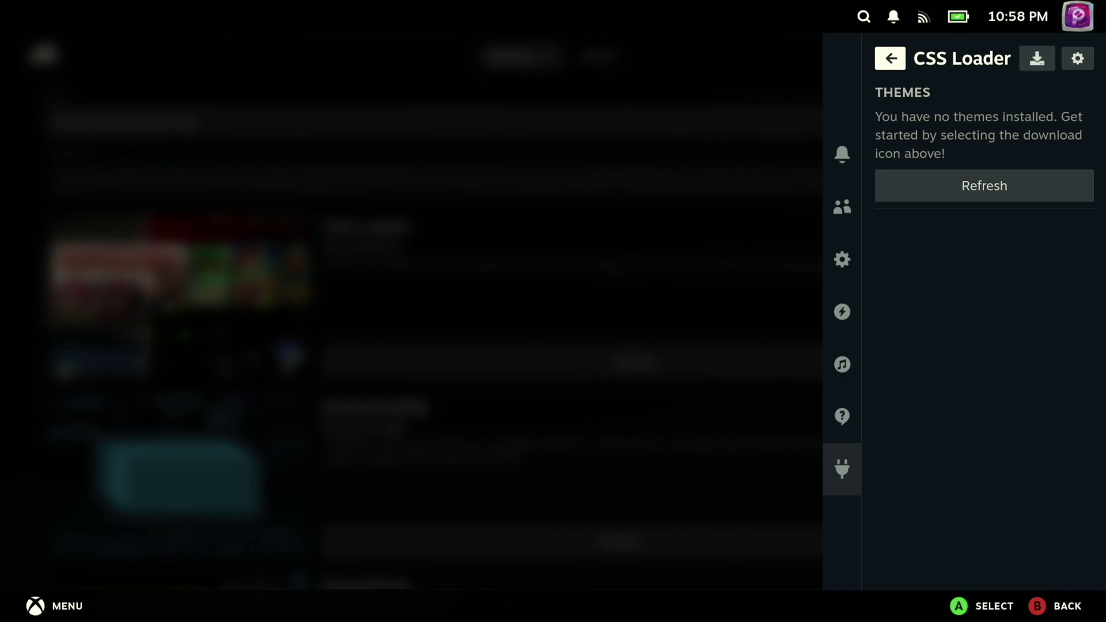
Browse the CSS Loader theme store for the Phantom and Round themes, then return home
key("Return")
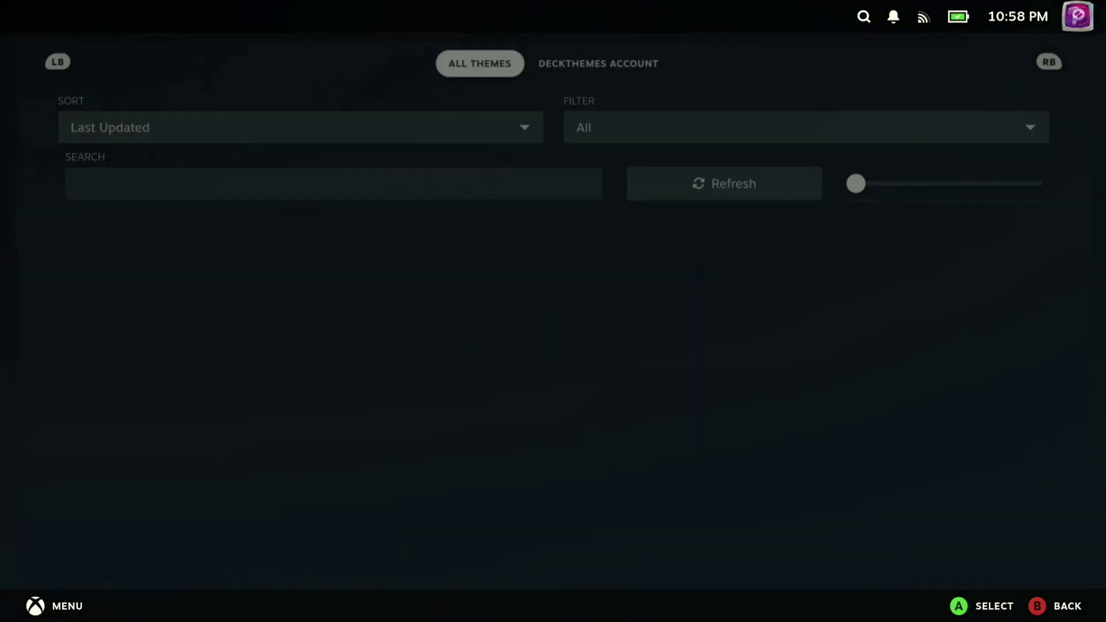
key("Down")
key("Down")
key("Down")
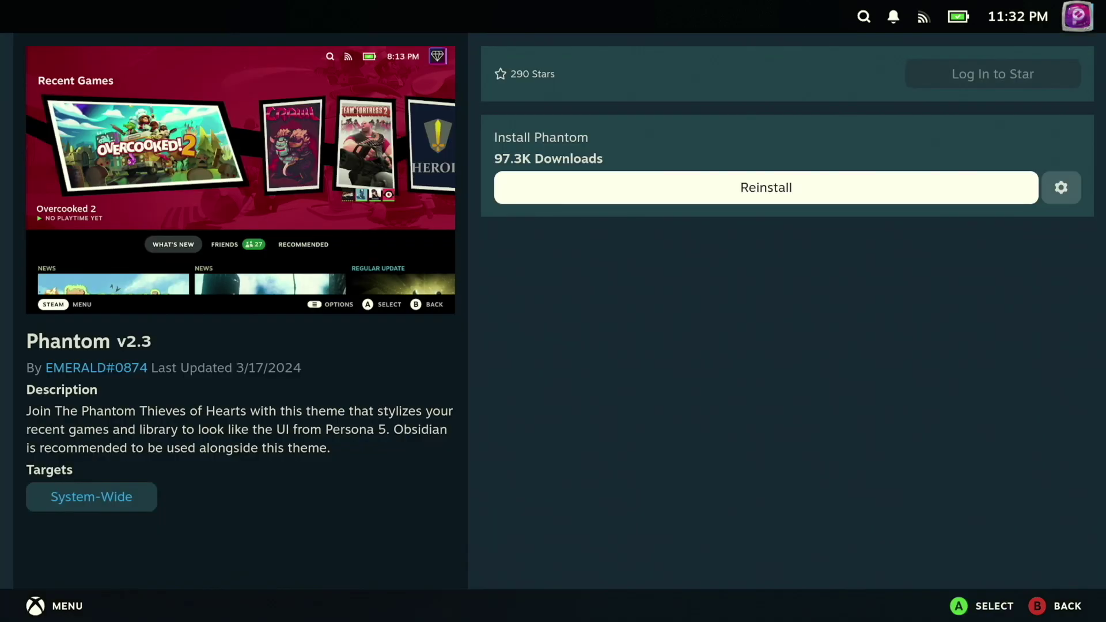
key("Escape")
key("Left")
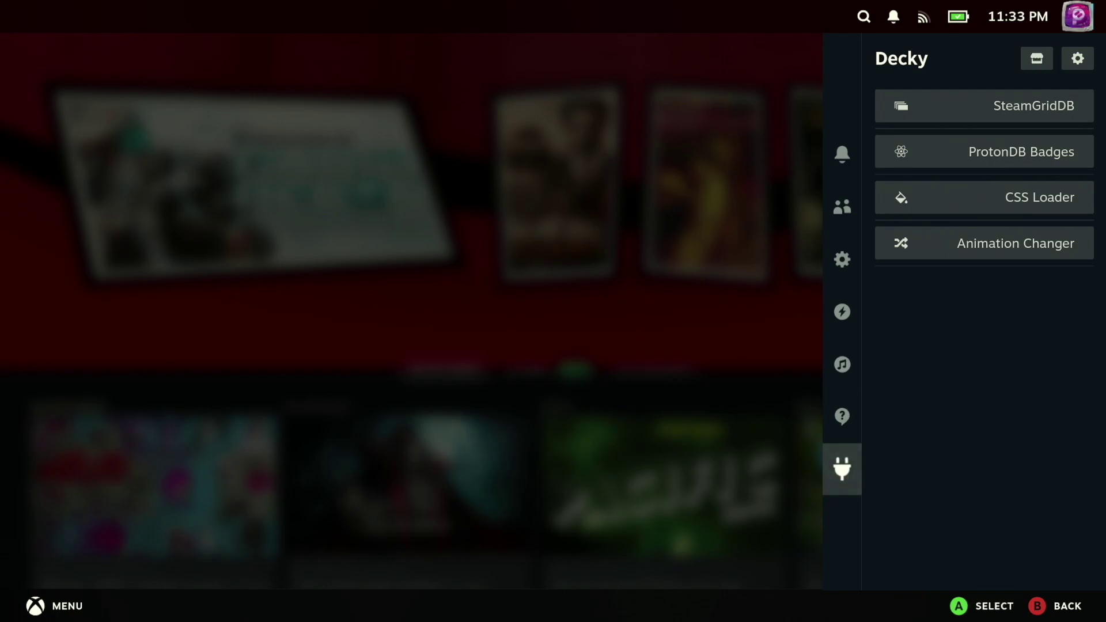
key("Escape")
Look through the restyled Recent Games capsules on the home screen to Super Lucky's Tale
key("Right")
key("Right")
key("Right")
key("Right")
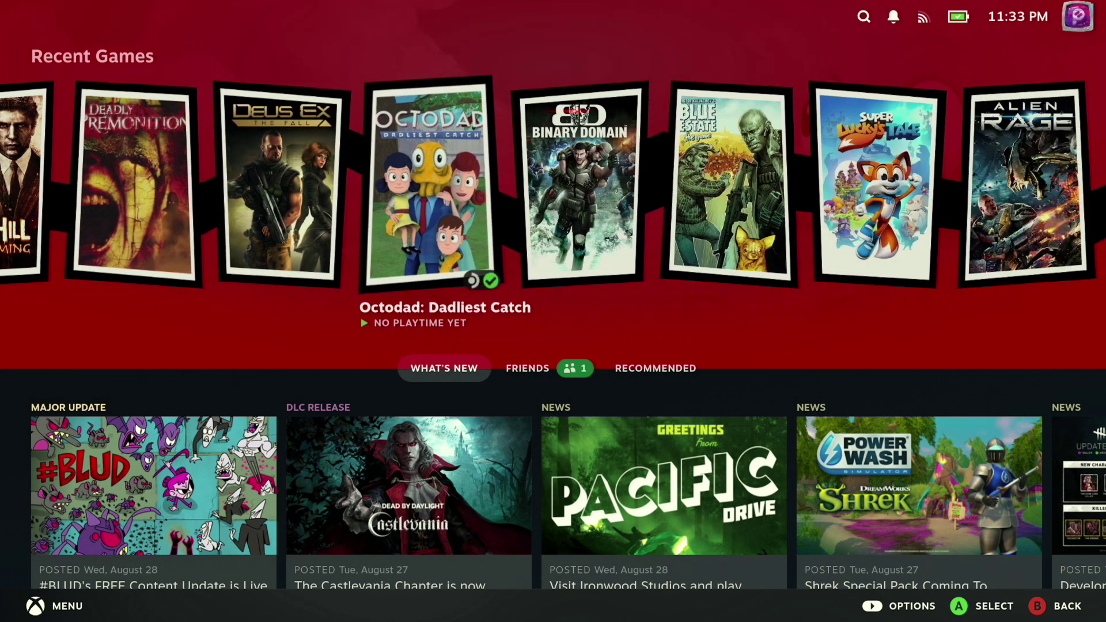
key("Right")
key("Right")
key("Right")
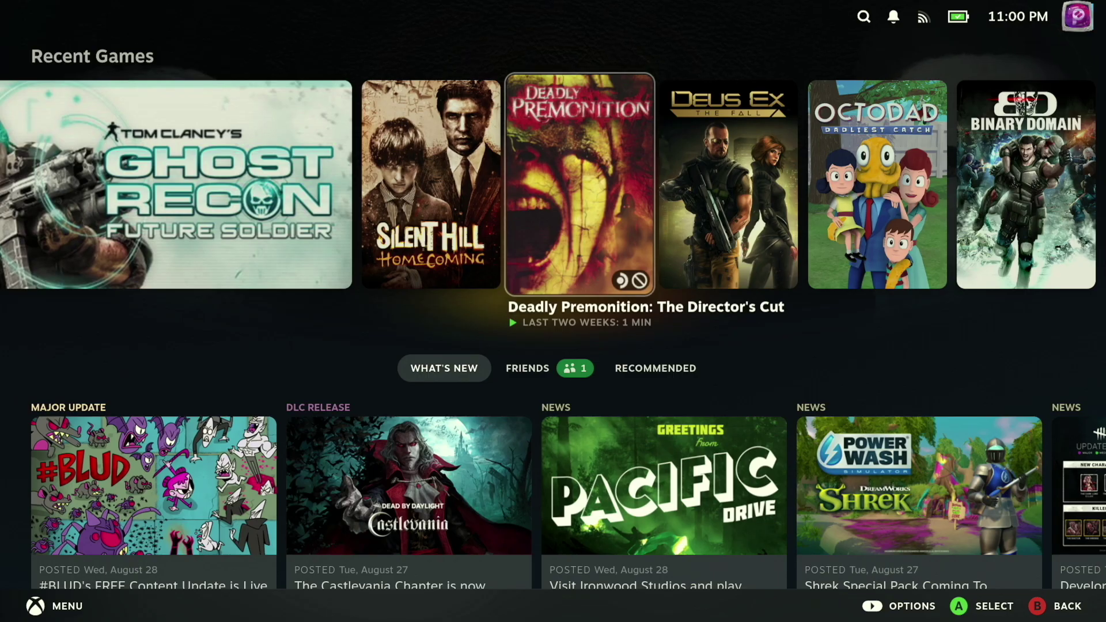
key("Right")
key("Right")
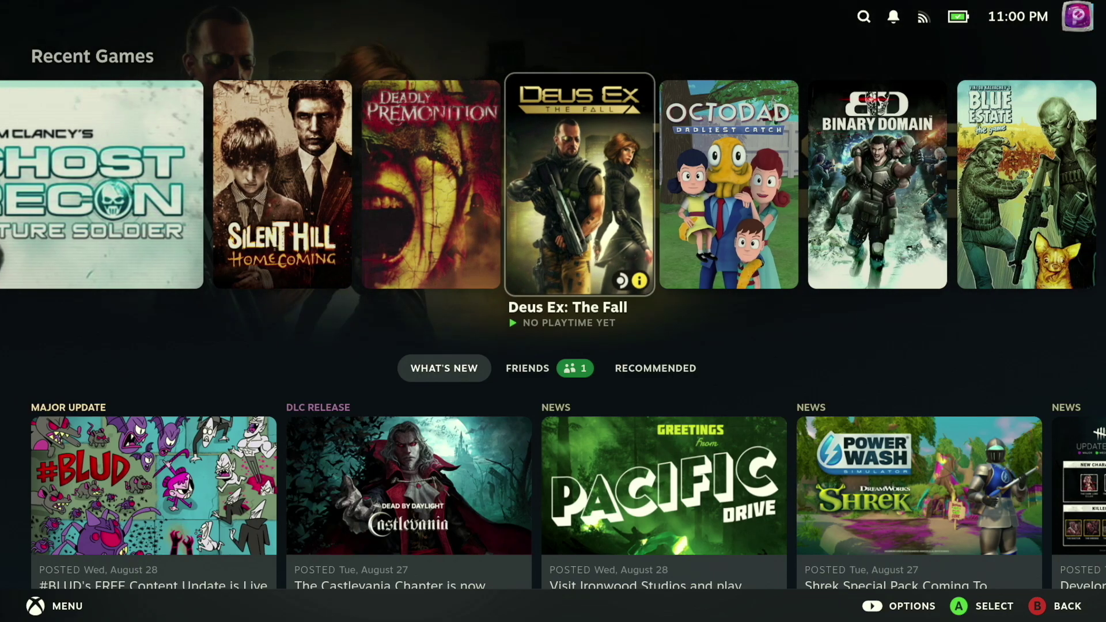
key("Right")
key("Right")
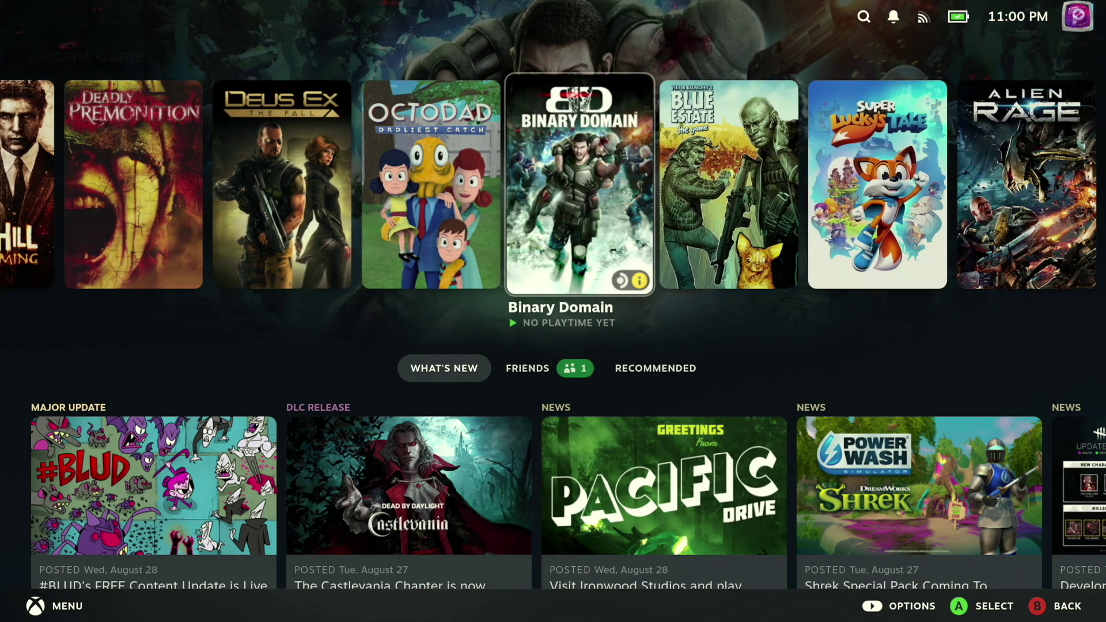
key("Right")
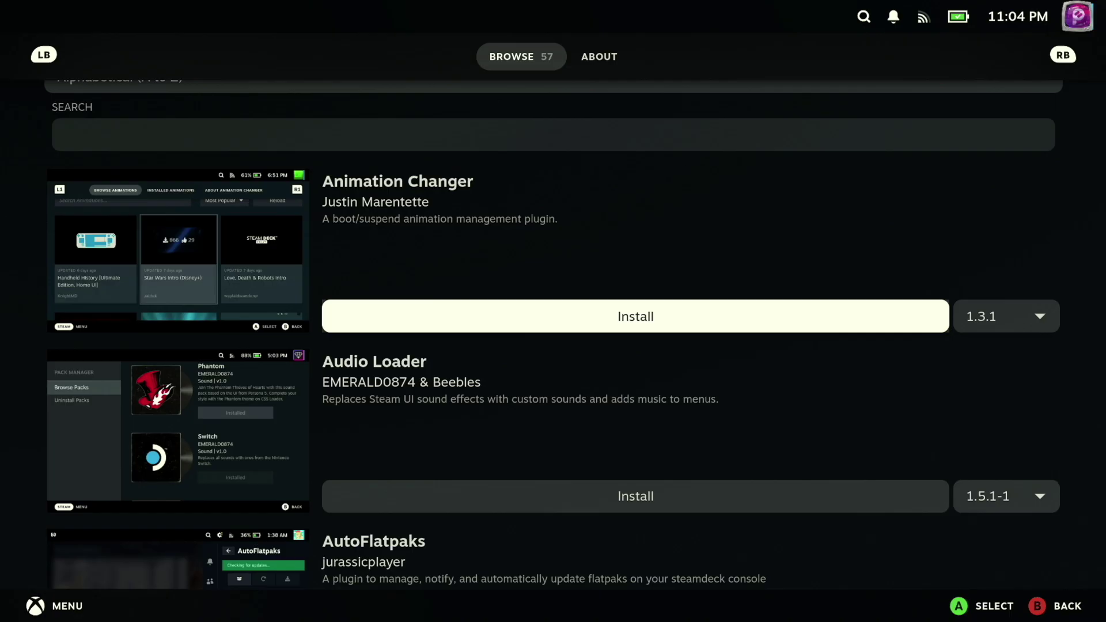
Install Animation Changer and open its panel from the Decky plugin list
key("Return")
key("Return")
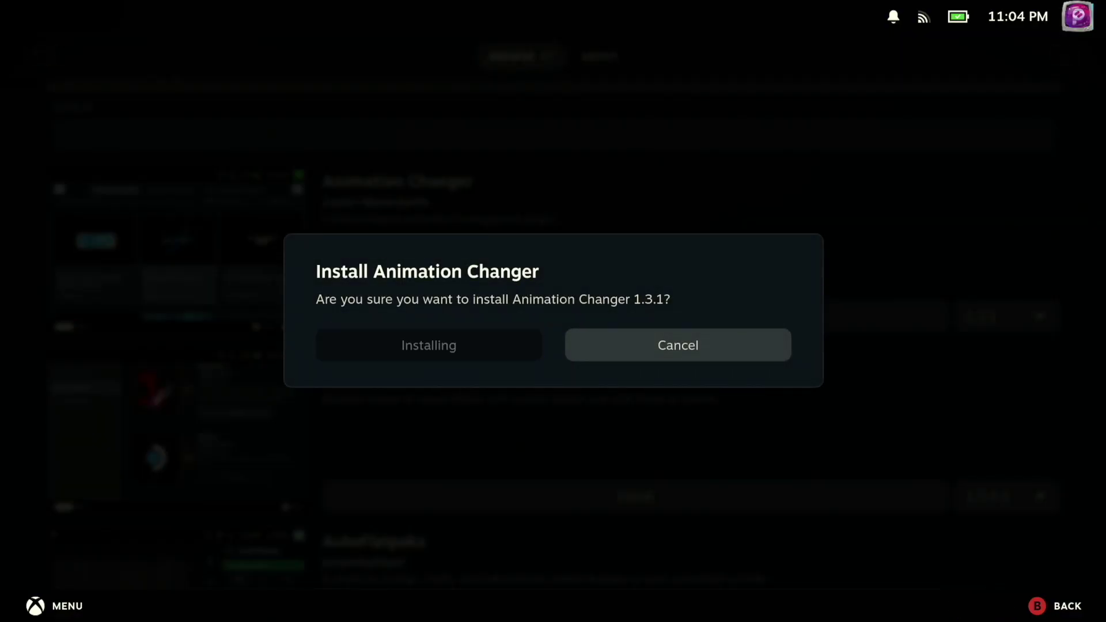
key("ctrl+2")
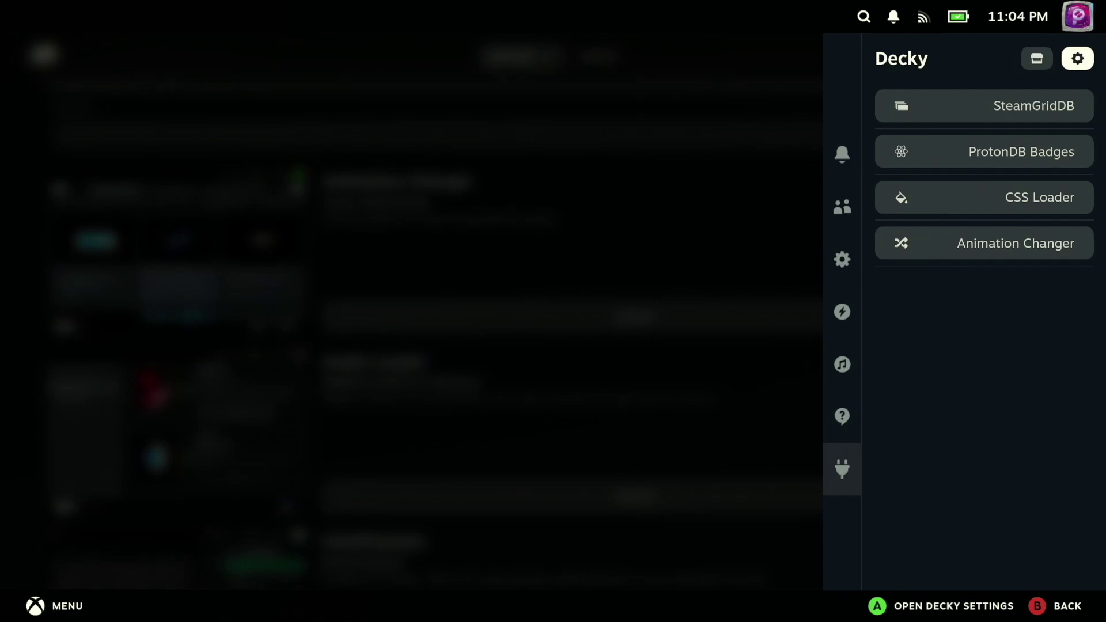
key("Down")
key("Down")
key("Down")
key("Down")
key("Return")
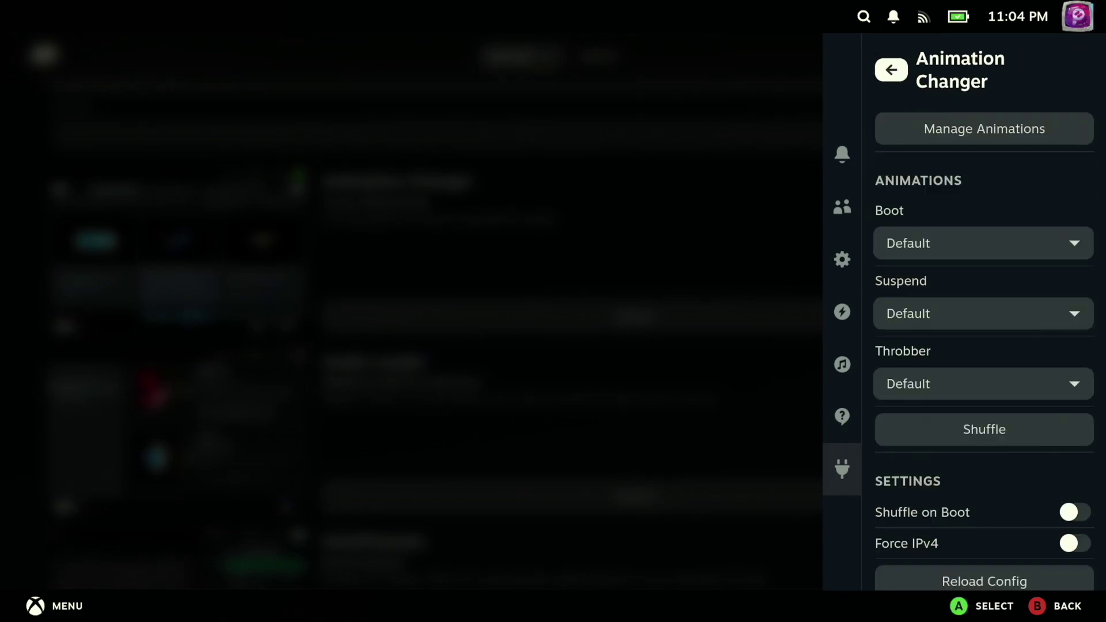
Open Manage Animations and bring up the Classic Resident Evil Intro details
key("Down")
key("Return")
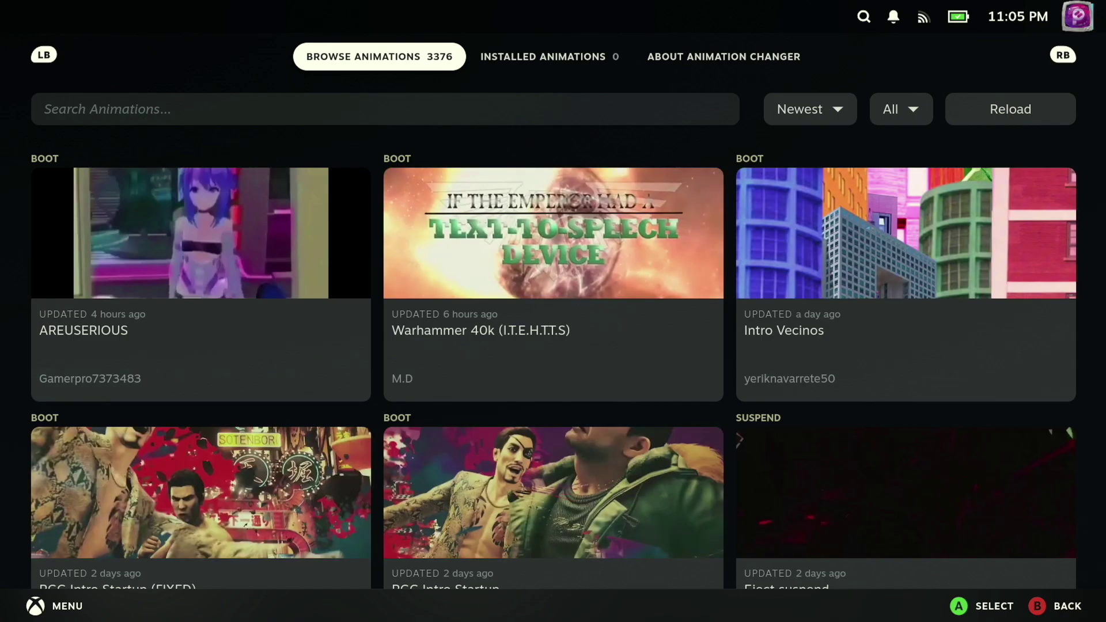
key("Down")
key("Down")
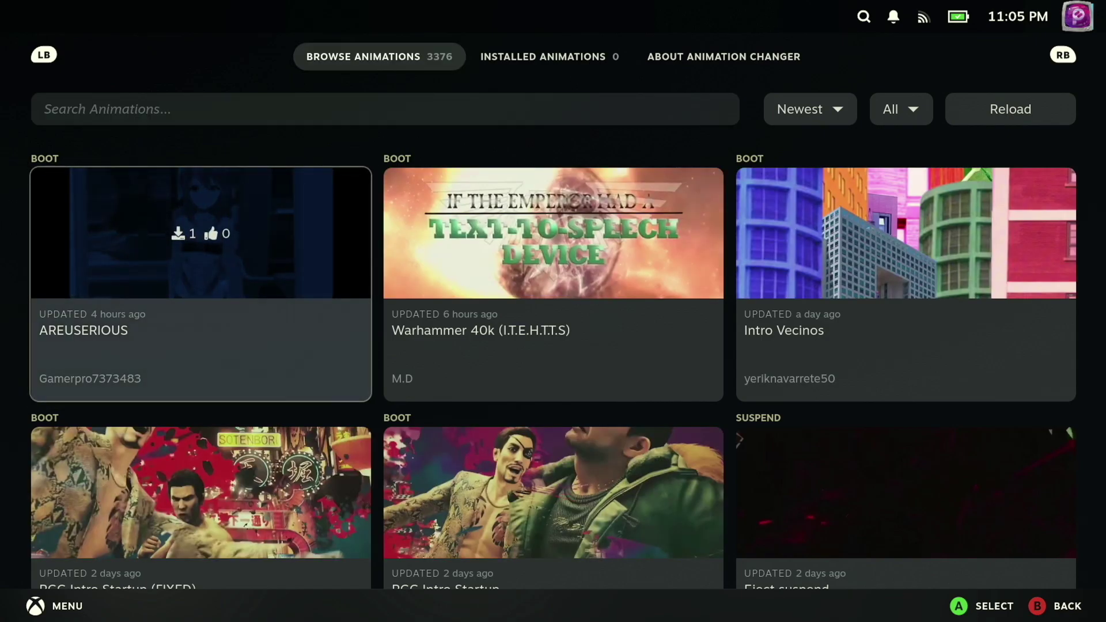
key("Down")
key("Down")
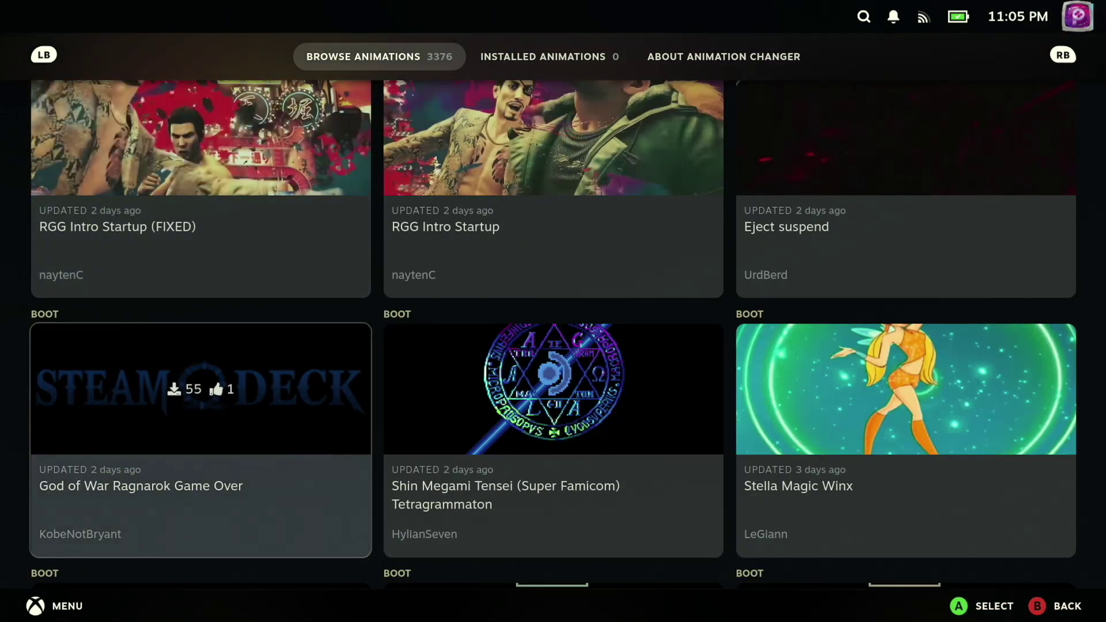
key("Return")
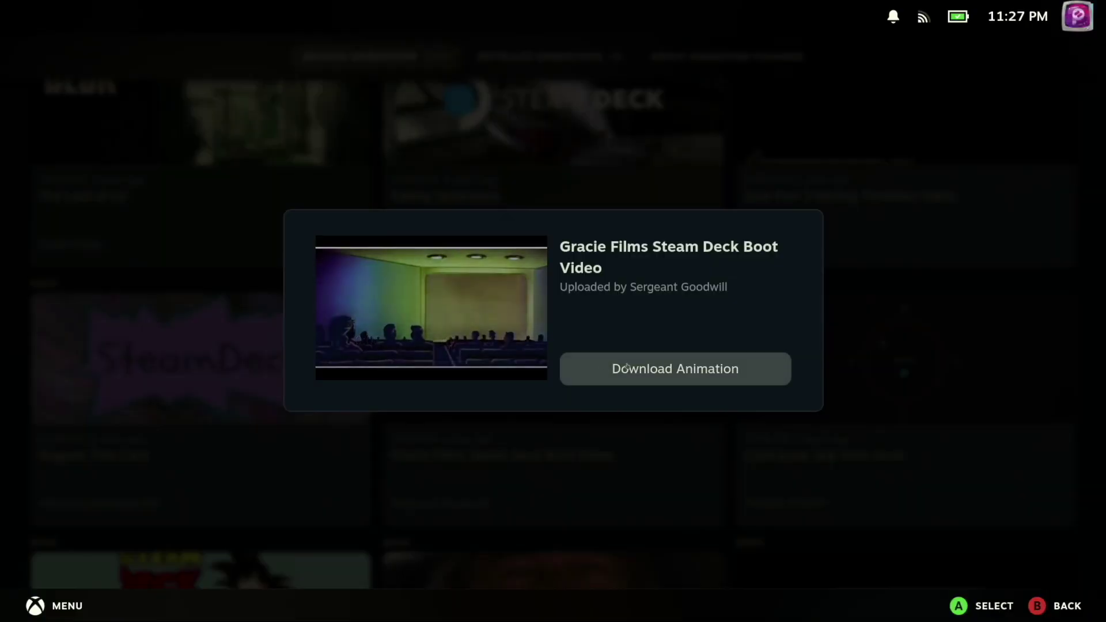
Download the chosen animation, then download Handheld History from Browse Animations
key("Return")
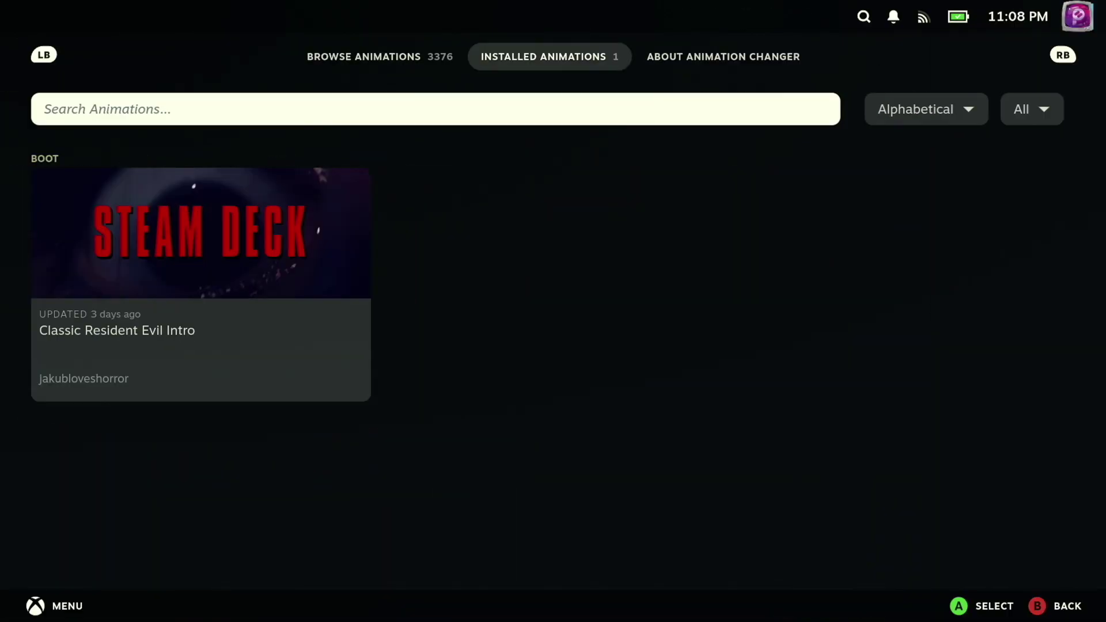
key("shift+Tab")
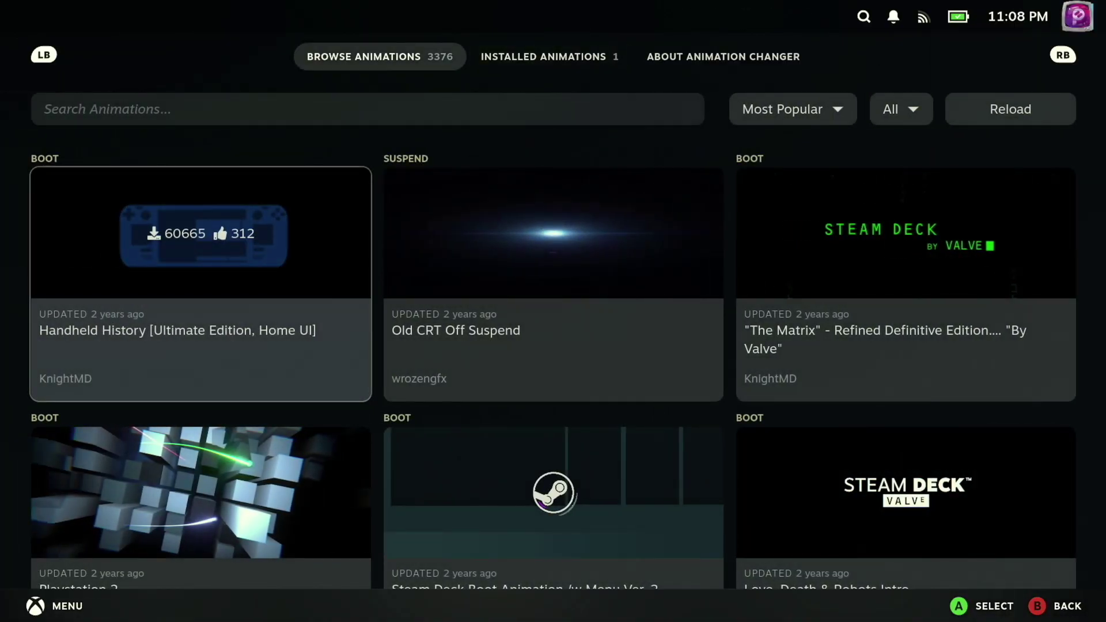
key("Return")
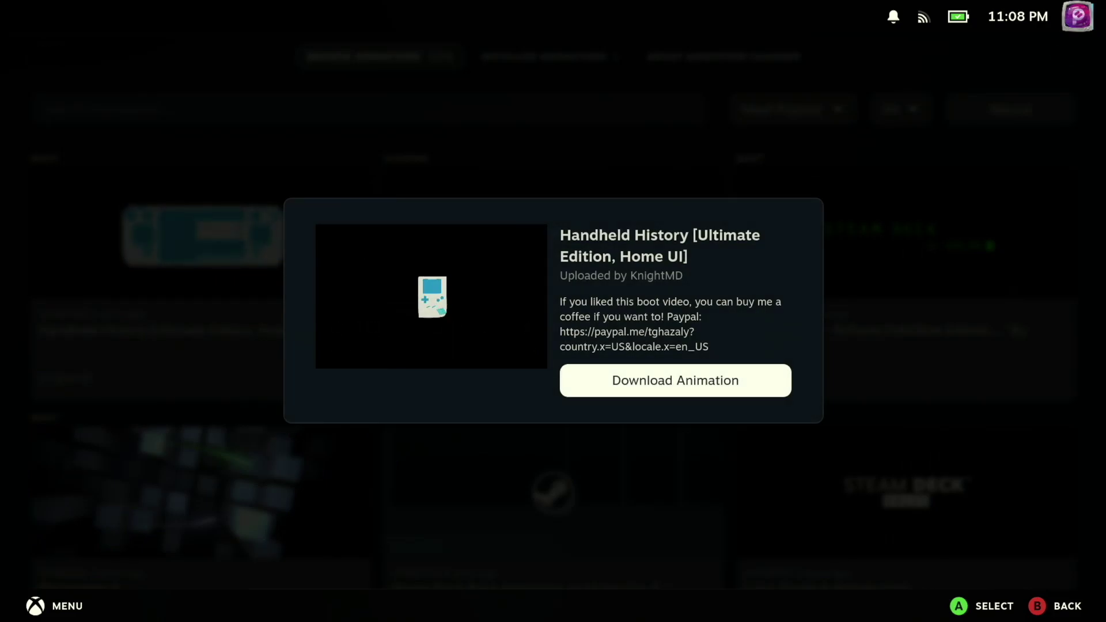
key("Return")
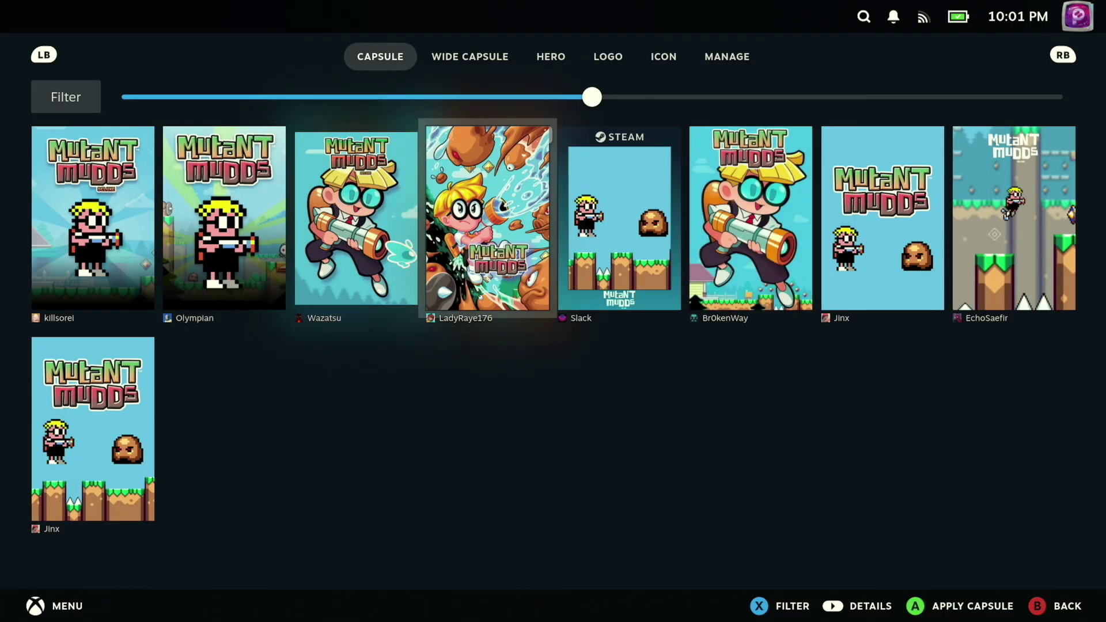
Compare the Mutant Mudds capsule artwork options in the SteamGridDB grid
key("Left")
key("Left")
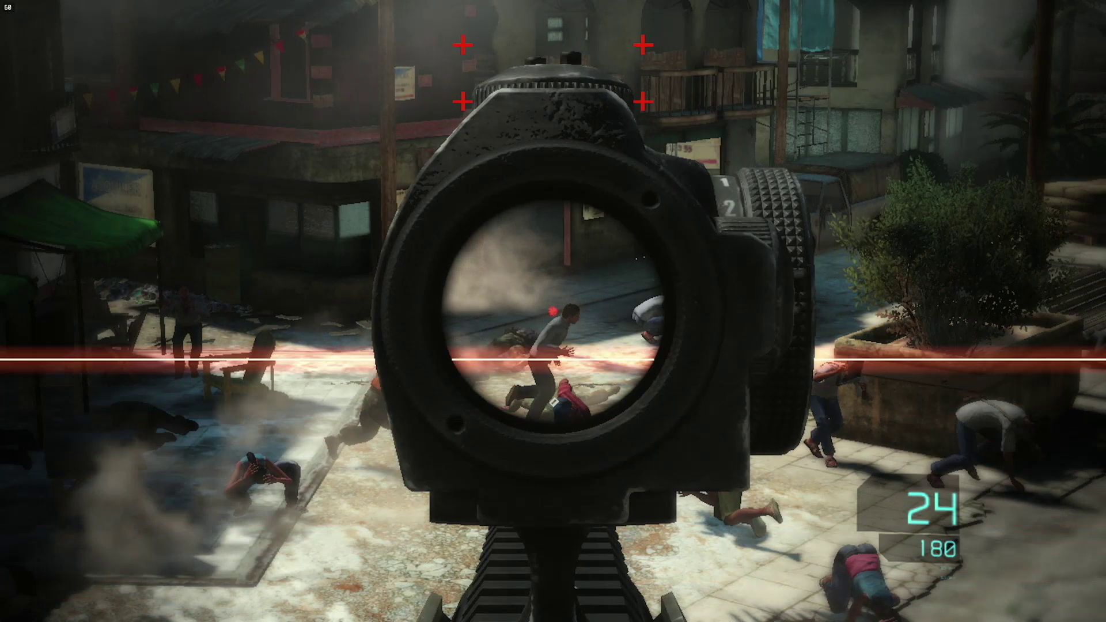